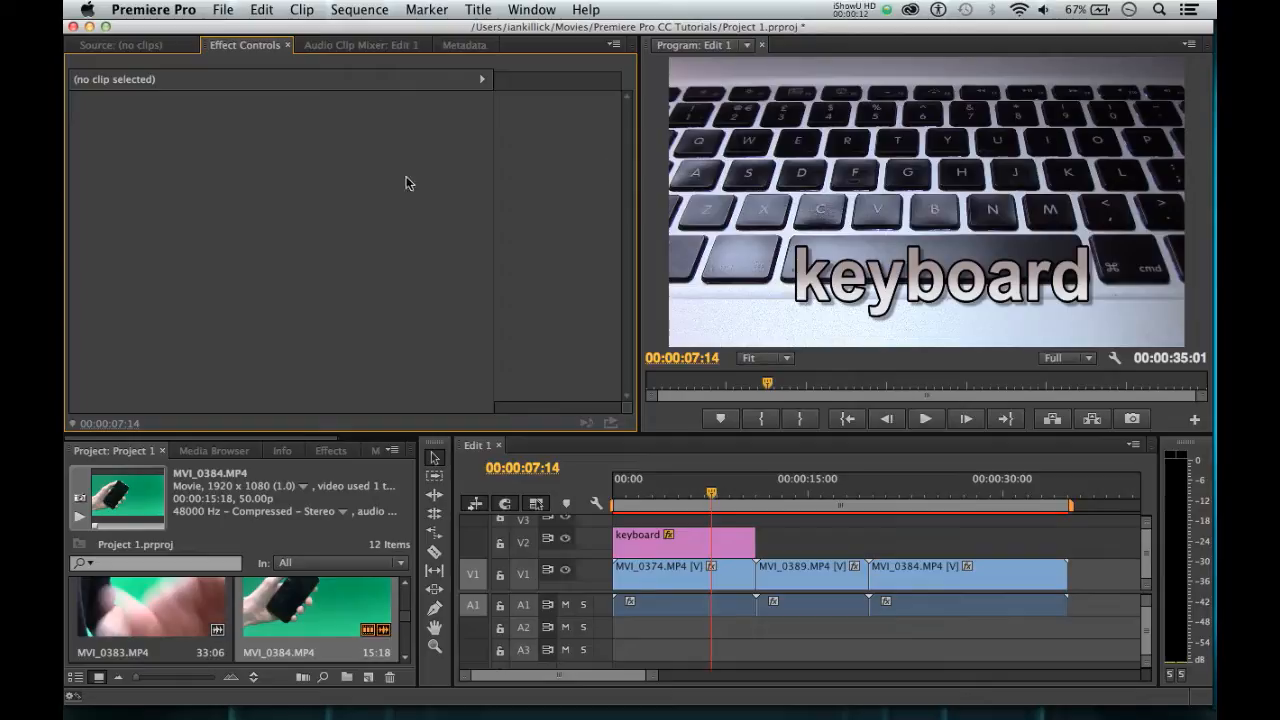
click(223, 10)
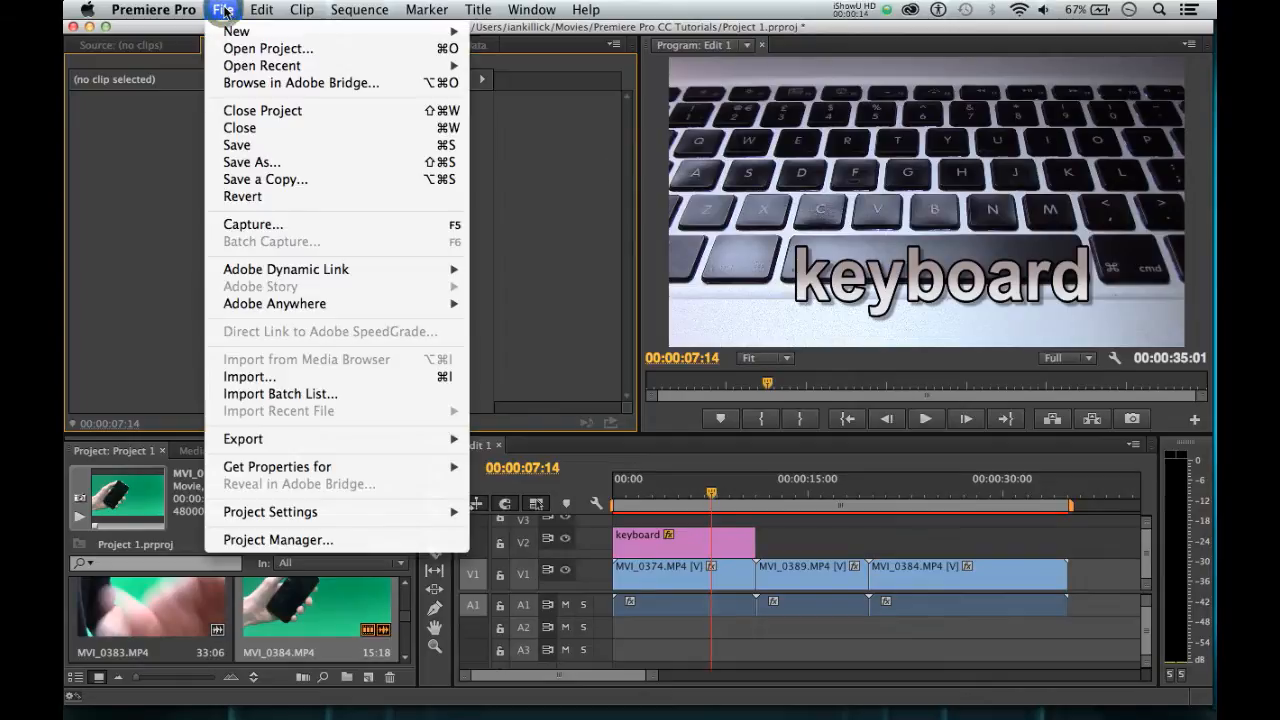
mouse_move(406, 442)
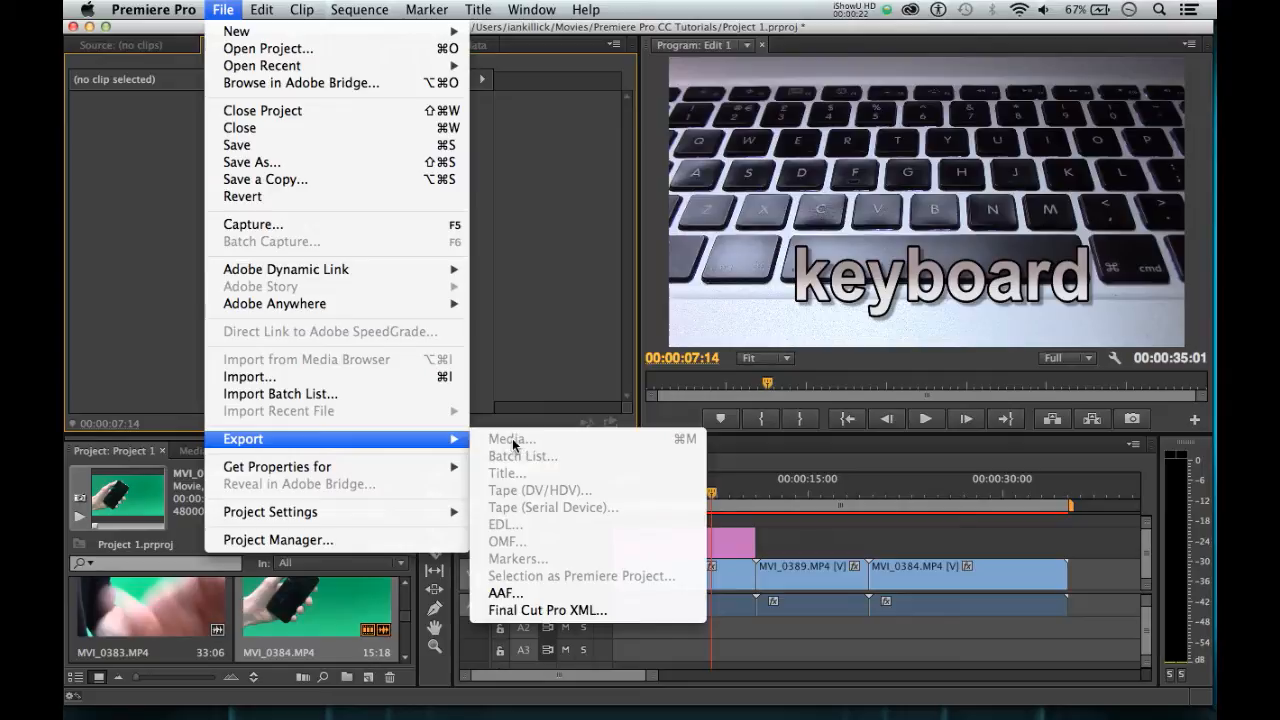
click(539, 328)
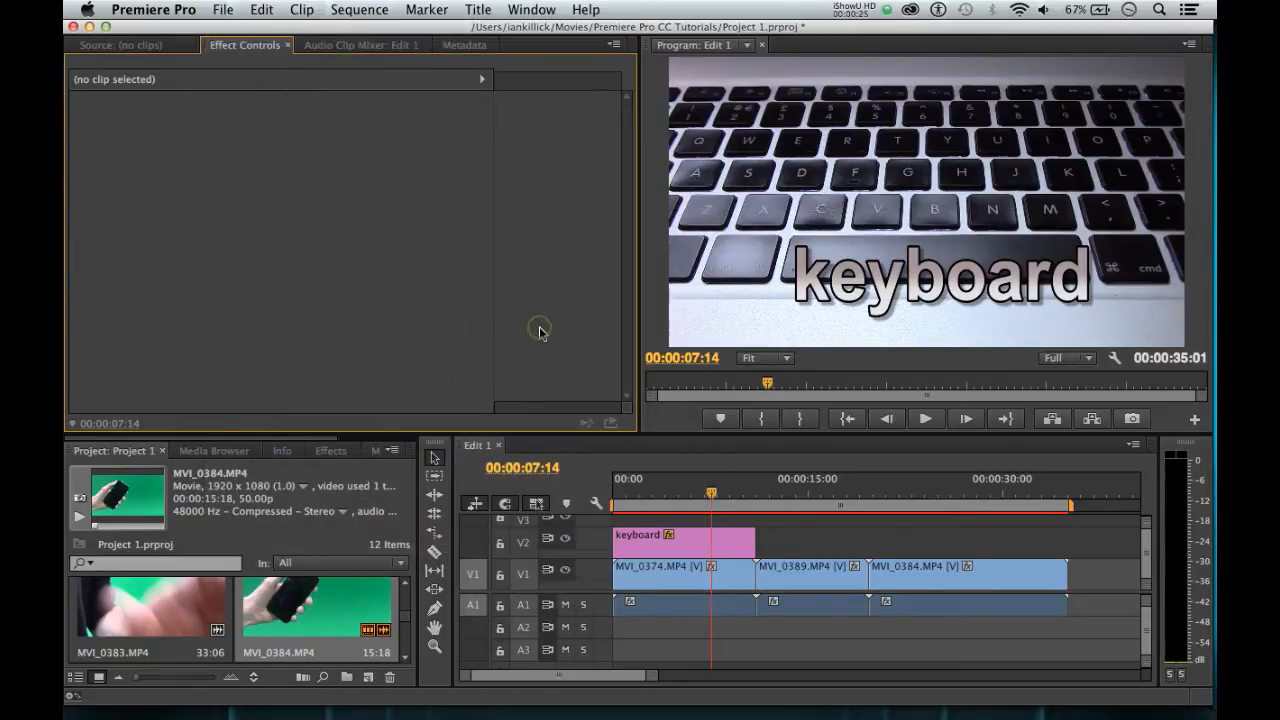
Open the media export settings for the Edit 1 sequence
click(588, 476)
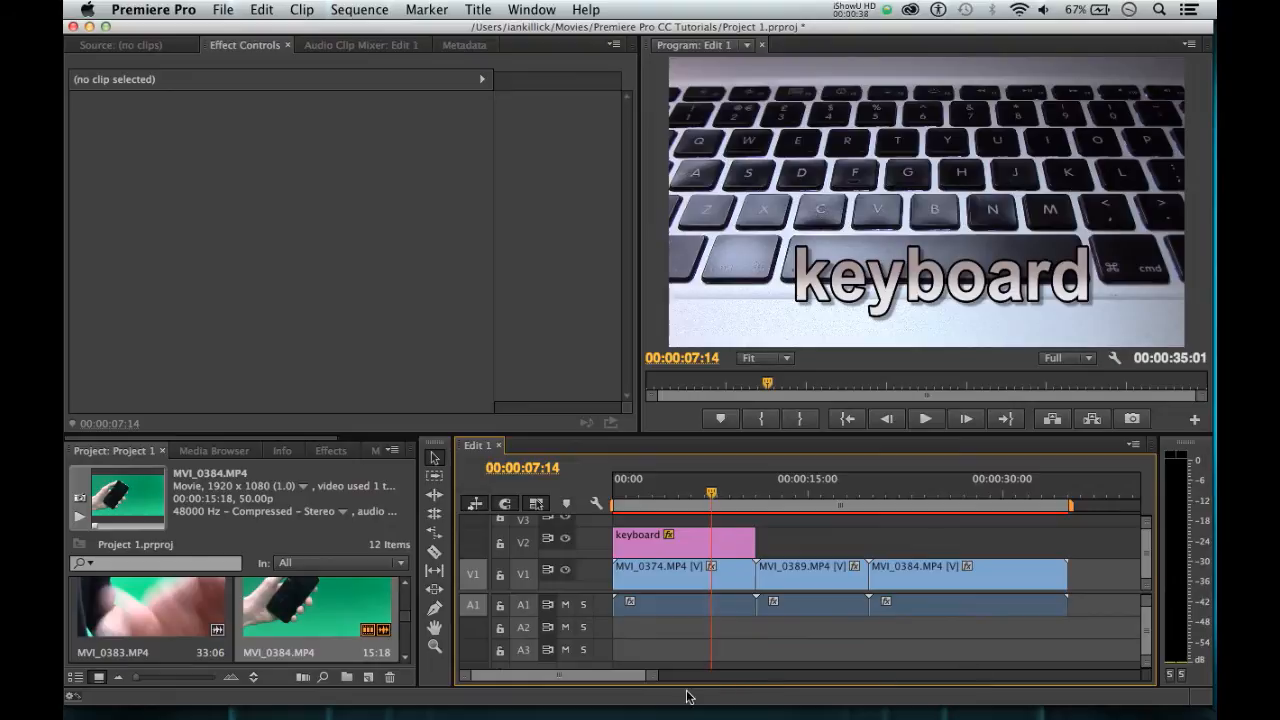
click(588, 478)
click(222, 9)
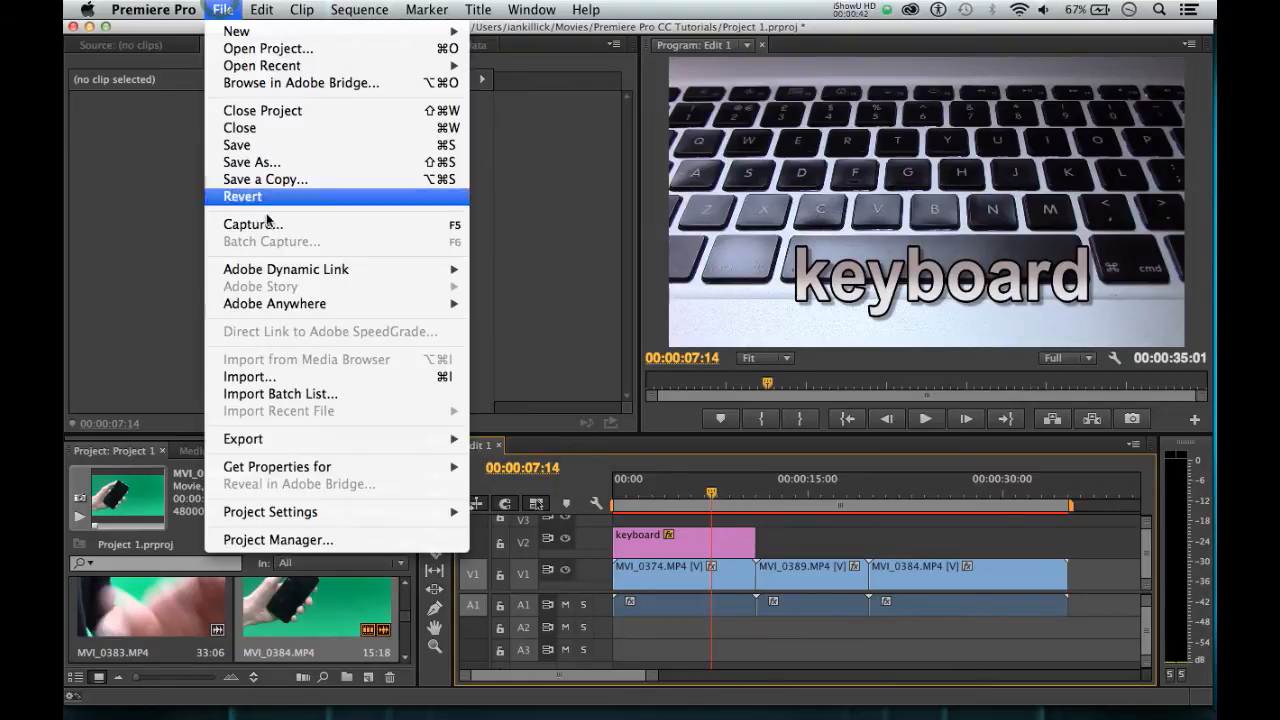
click(502, 440)
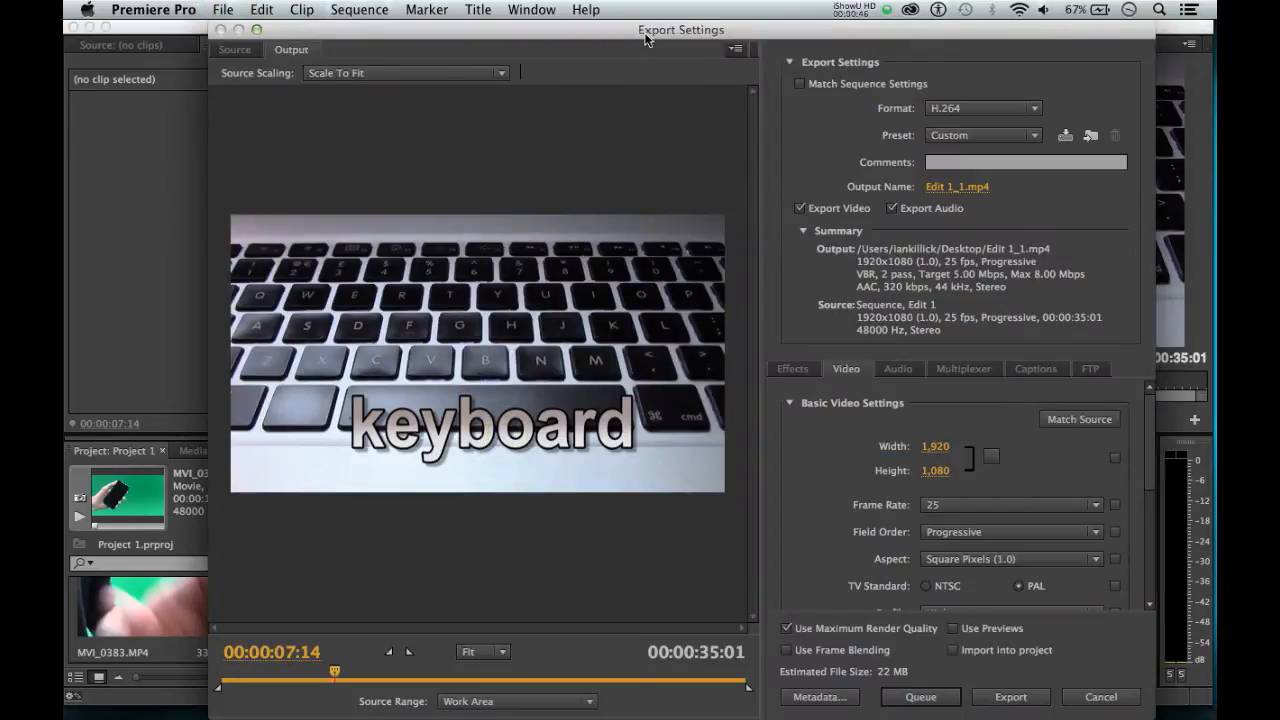
mouse_move(672, 33)
mouse_down()
mouse_move(656, 48)
mouse_move(664, 33)
mouse_up()
click(481, 336)
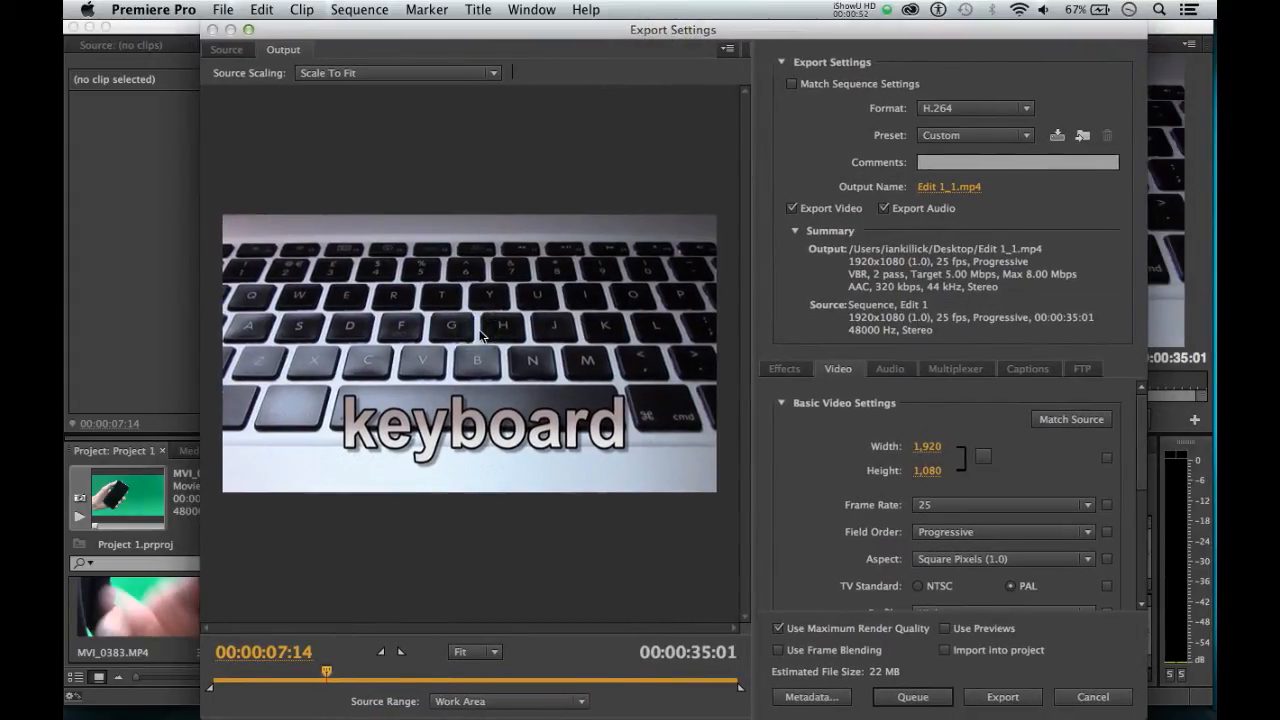
Crop the source video by about 75 pixels left, 135 top, 401 right and 369 bottom
click(227, 52)
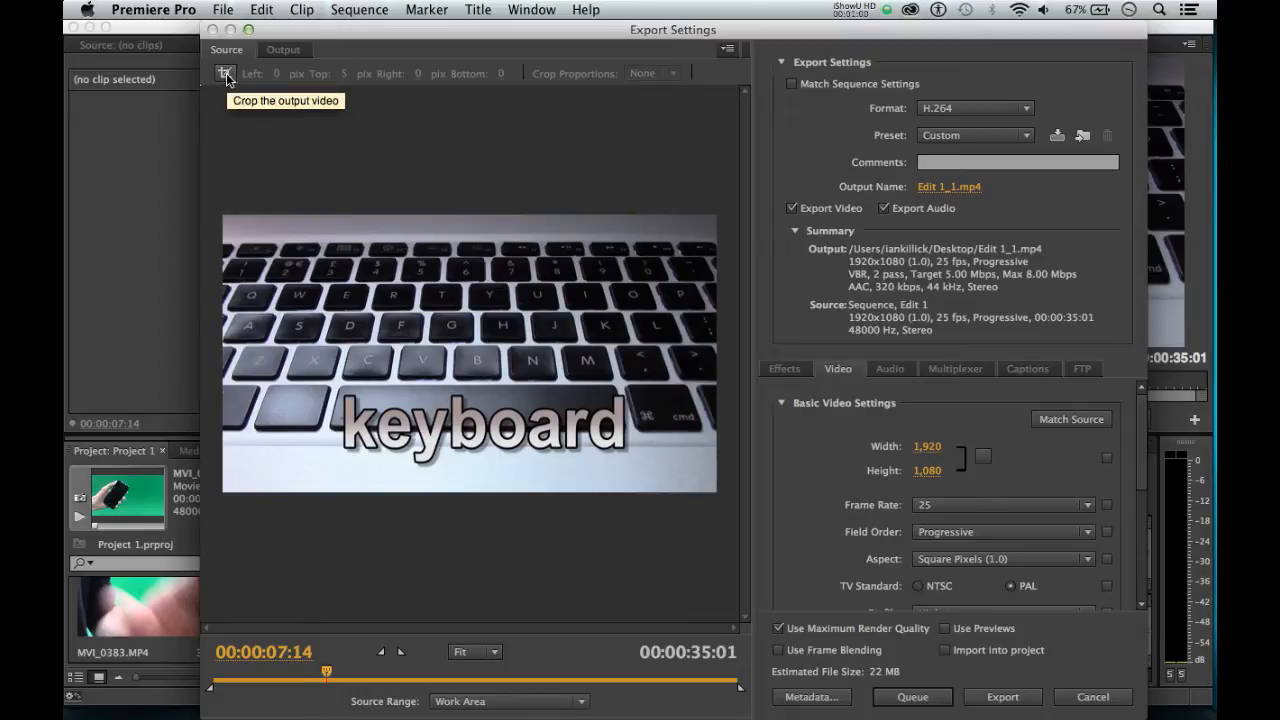
click(226, 75)
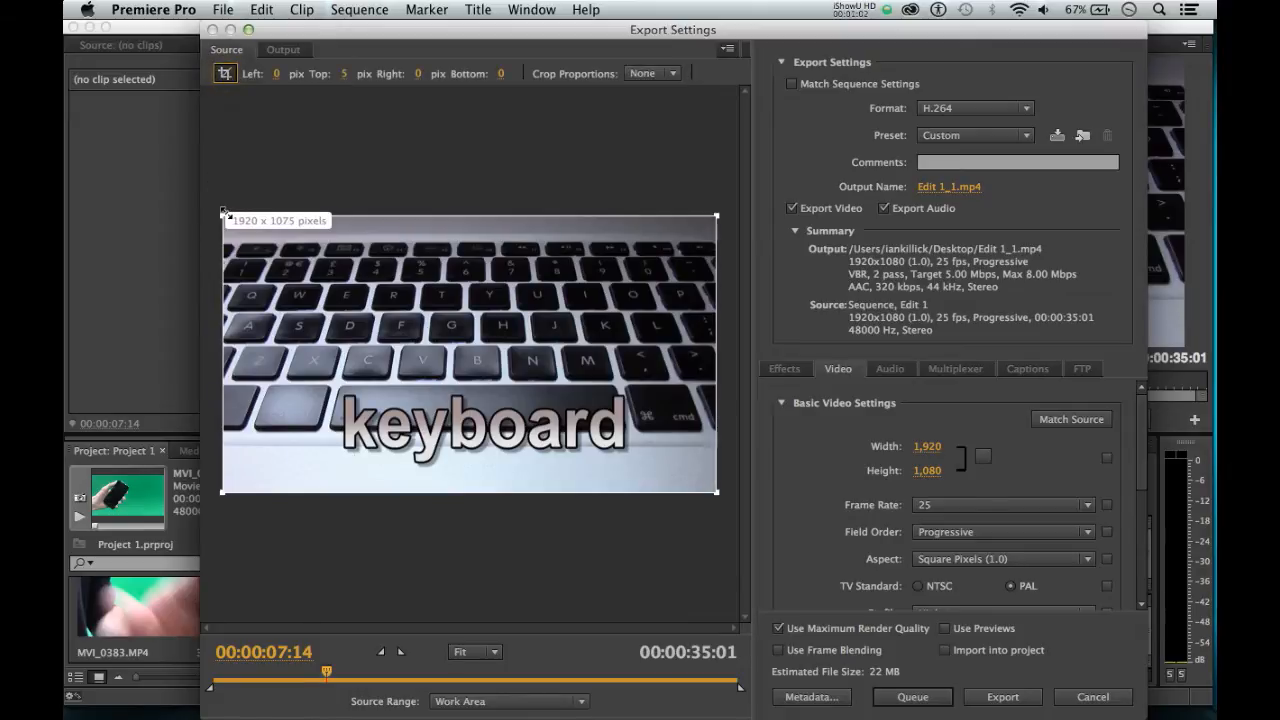
drag(224, 213, 240, 248)
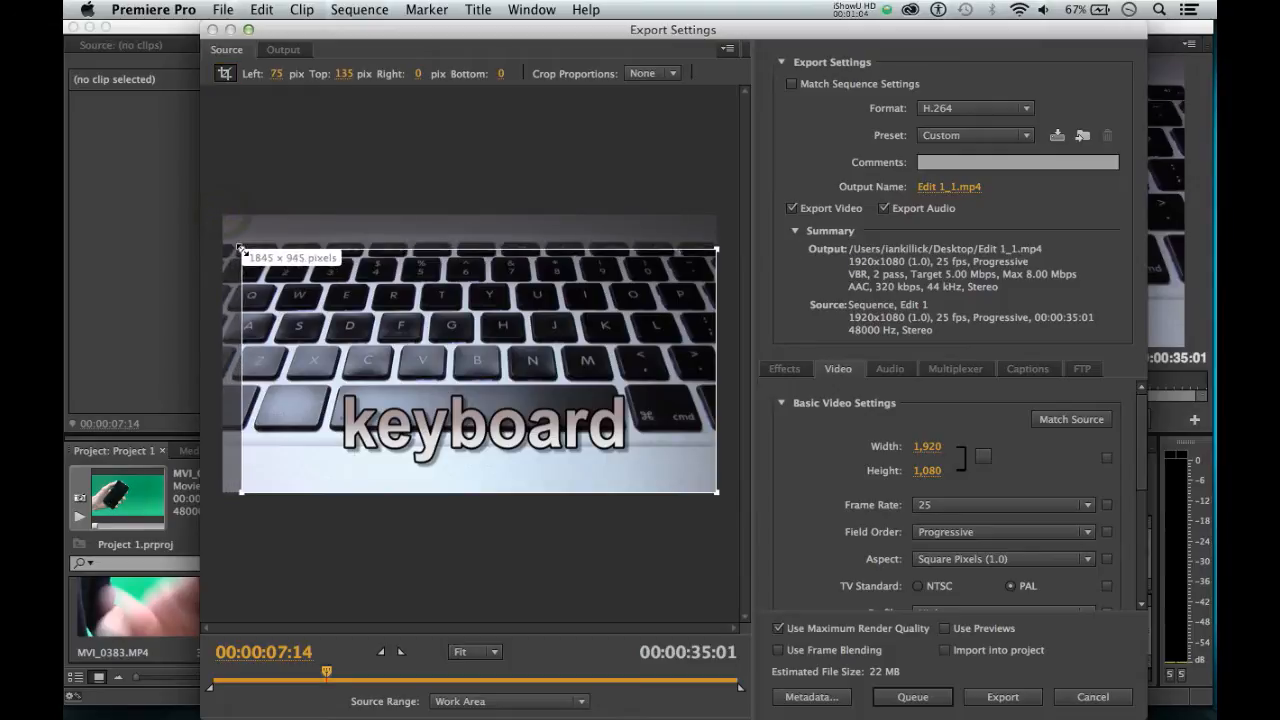
drag(714, 494, 614, 398)
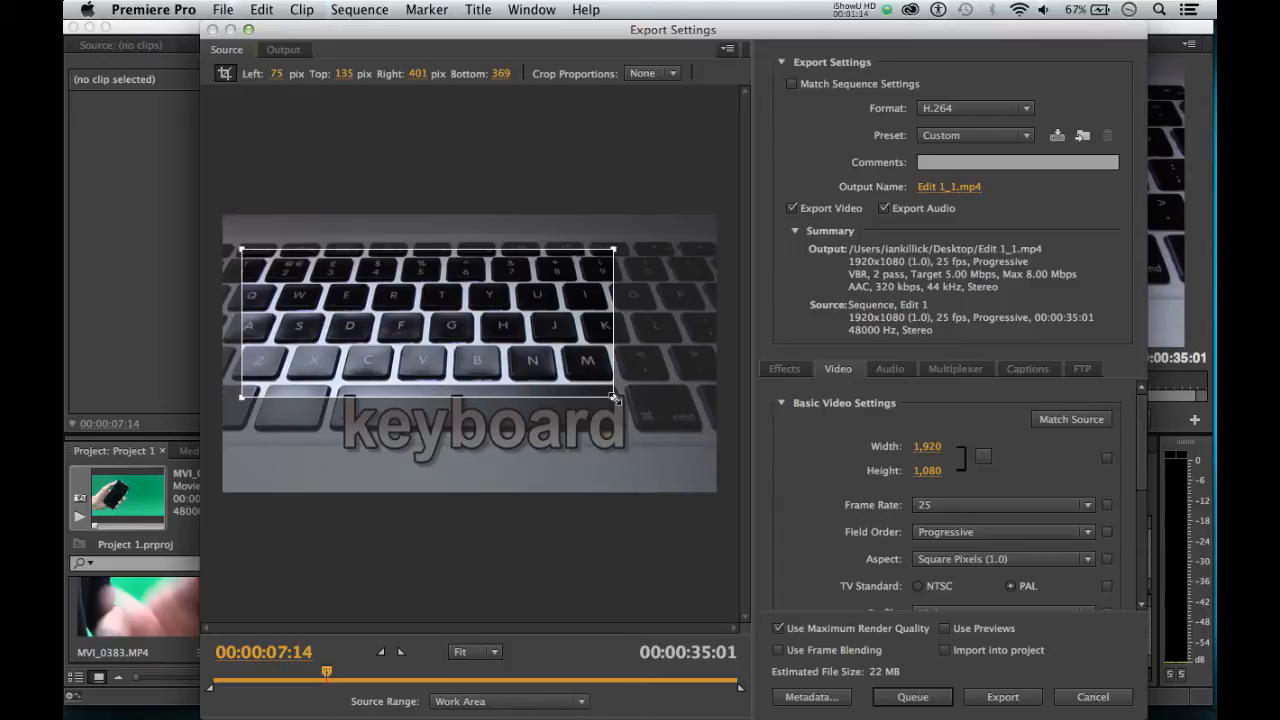
Reset the crop to 0 pixels on all four sides and return to the output preview
drag(614, 398, 716, 493)
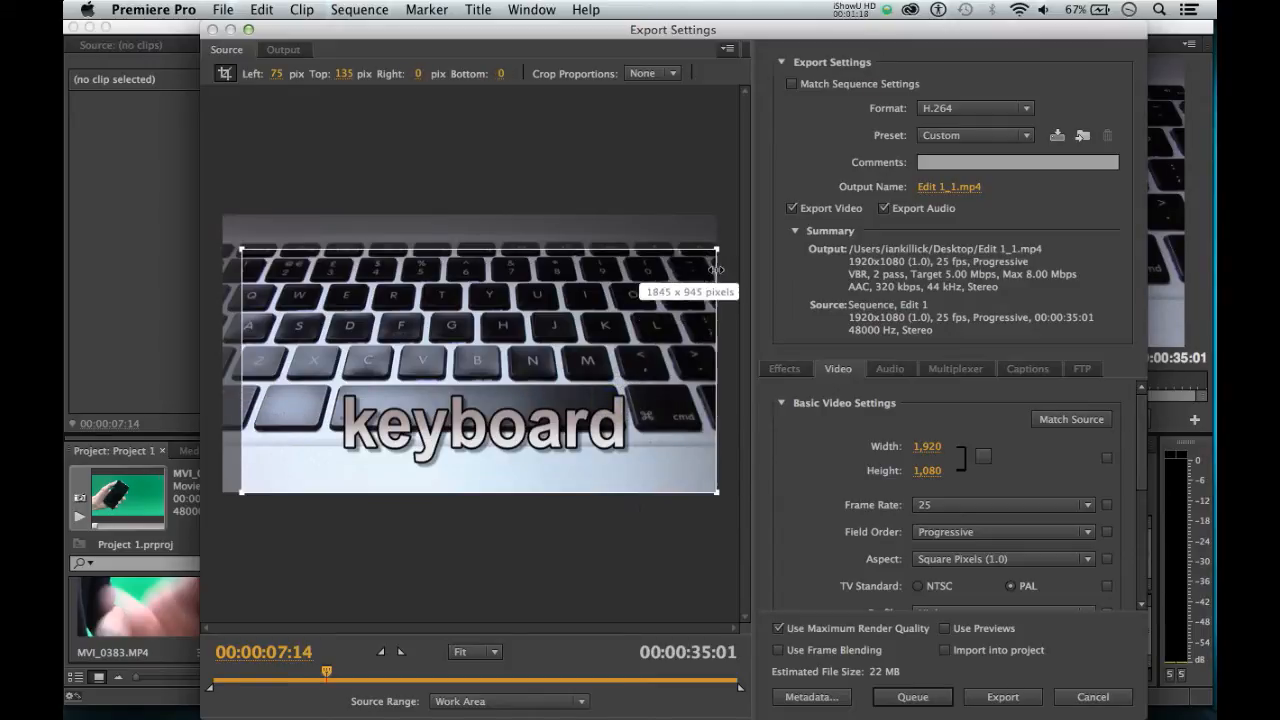
drag(716, 249, 719, 203)
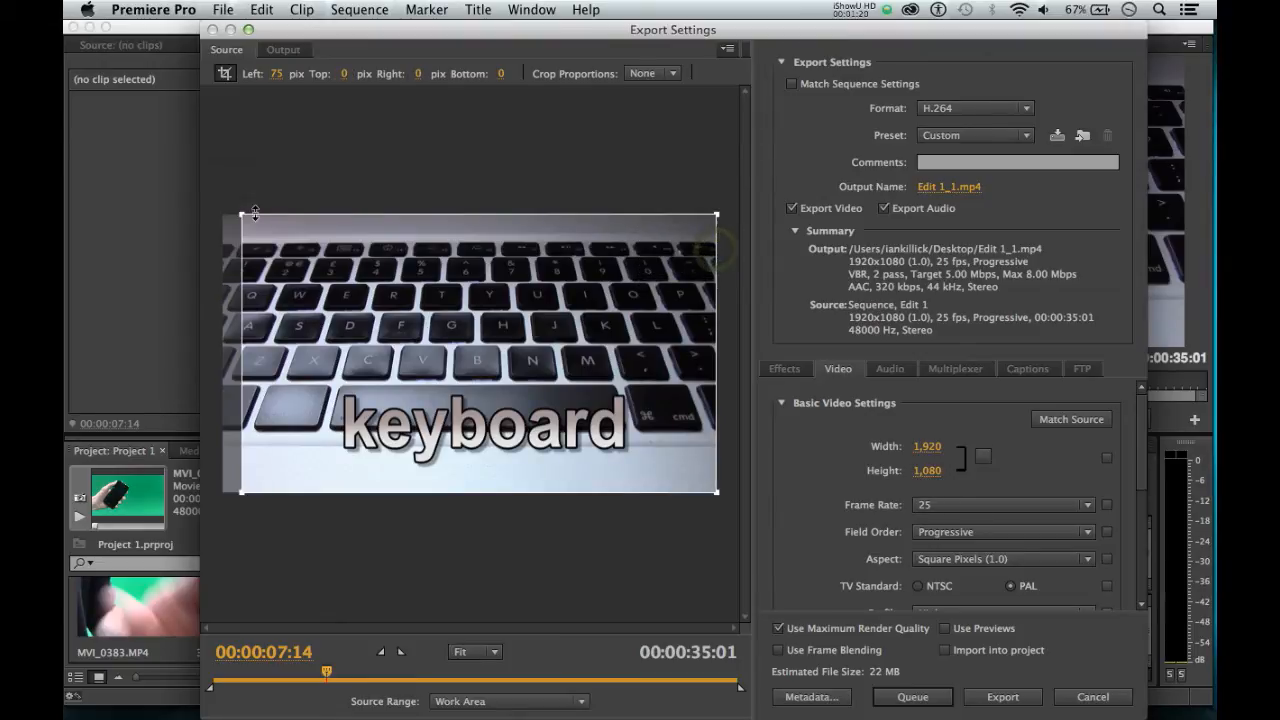
drag(241, 213, 218, 211)
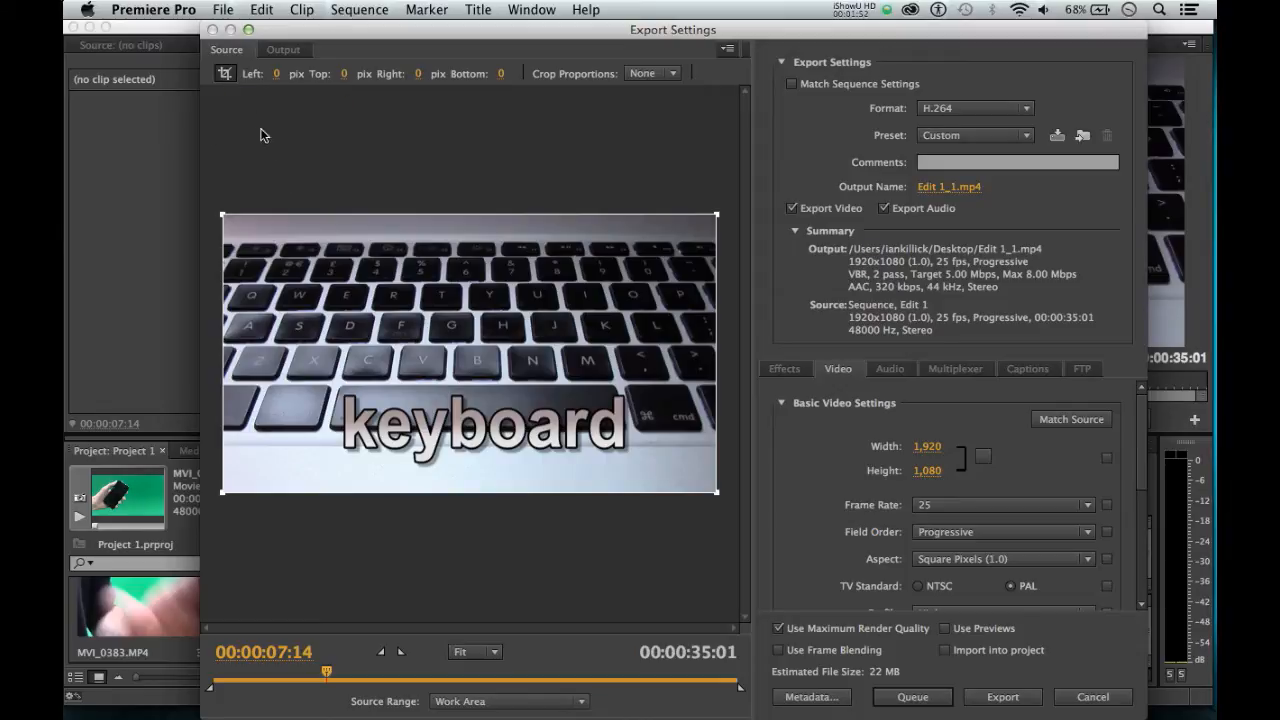
click(280, 52)
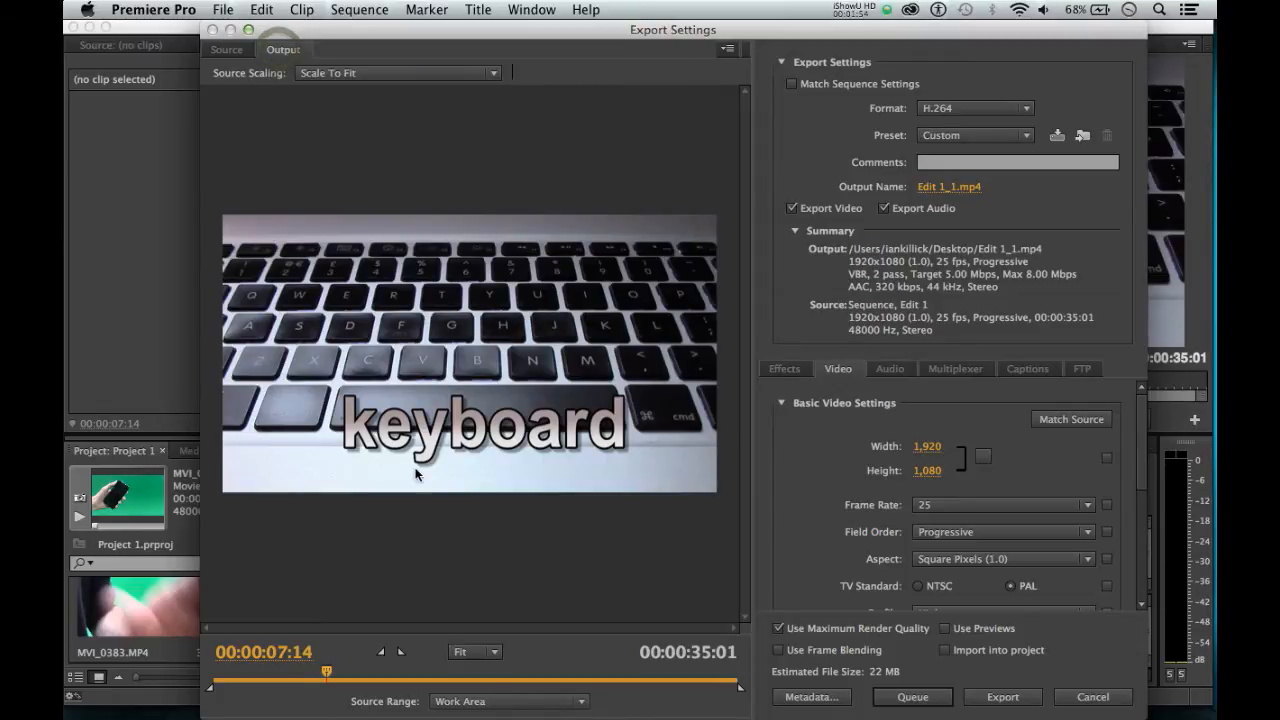
Move the preview playhead to 00:00:10:00 and pull the export range's out point back to about the same position
drag(327, 675, 362, 677)
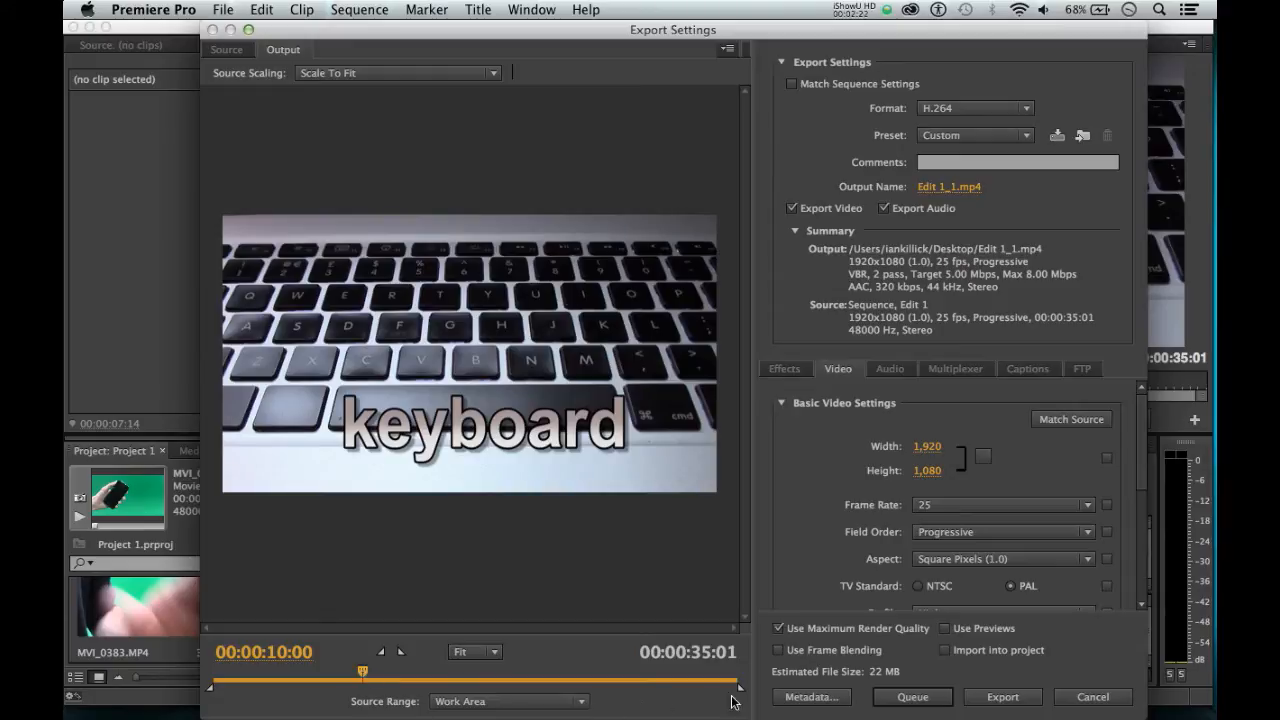
drag(741, 695, 369, 685)
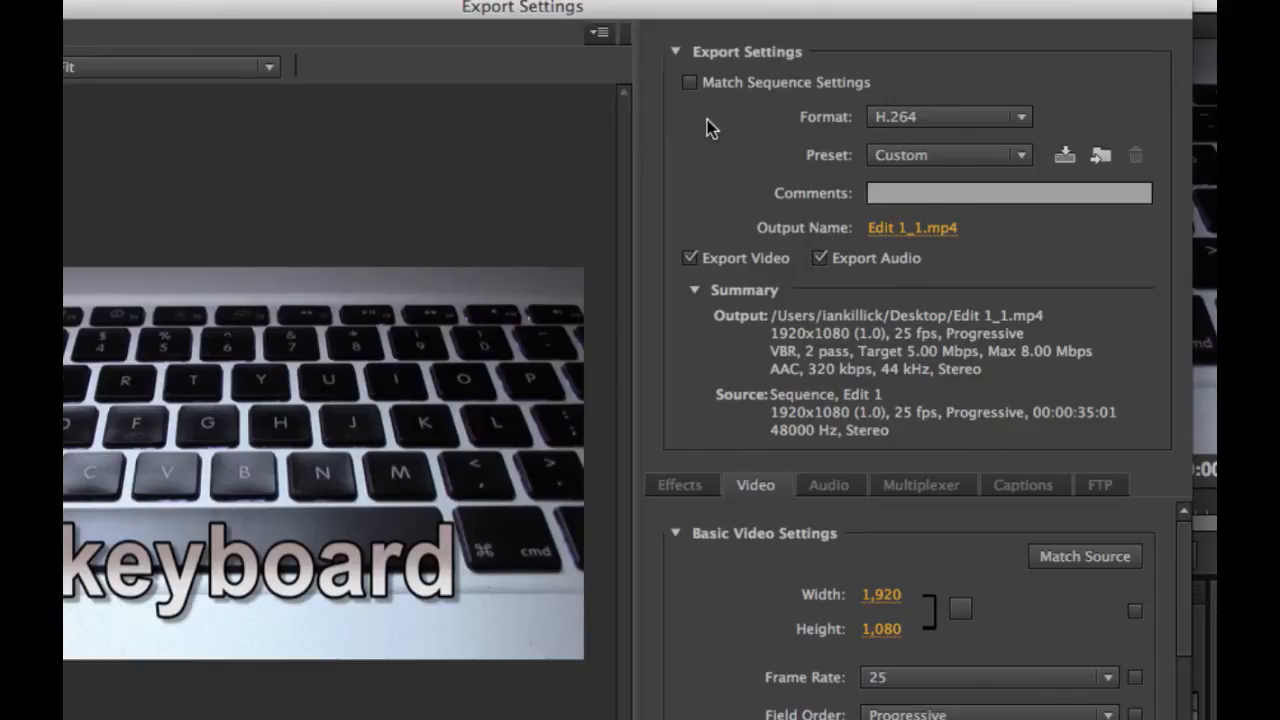
Choose the H.264 format and the Vimeo HD 1080p 25 preset for the export
click(909, 115)
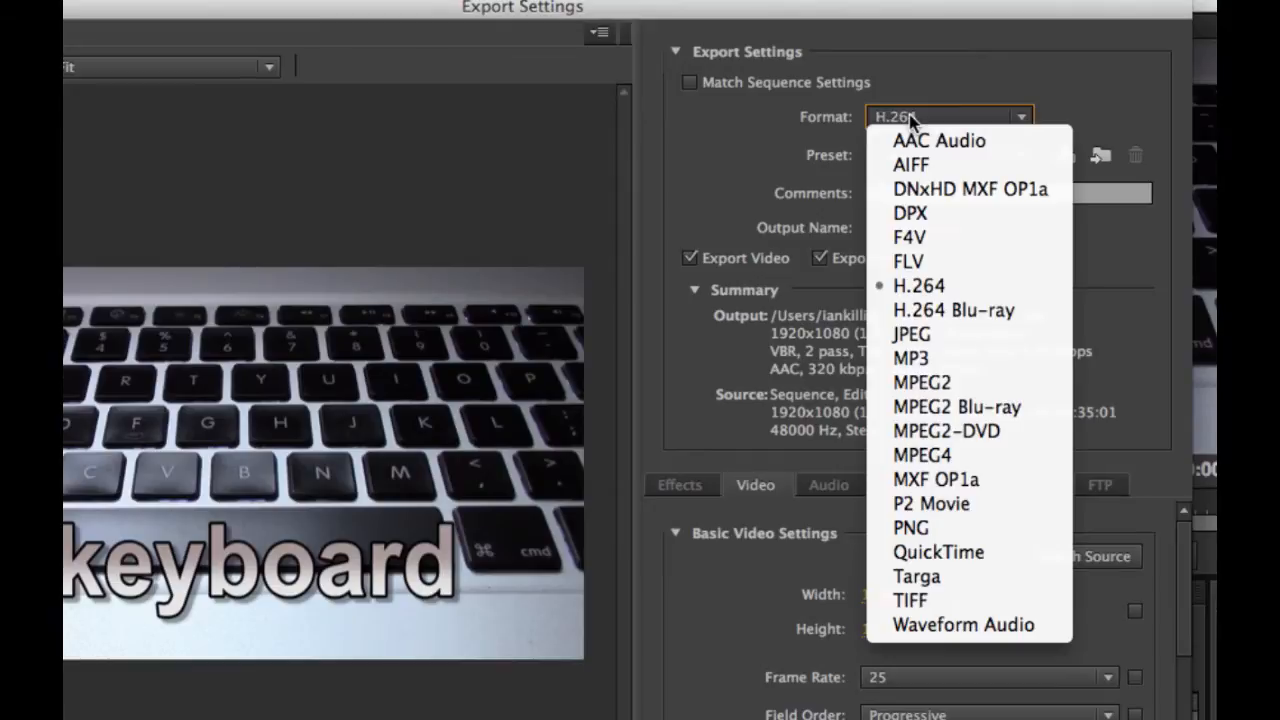
click(924, 288)
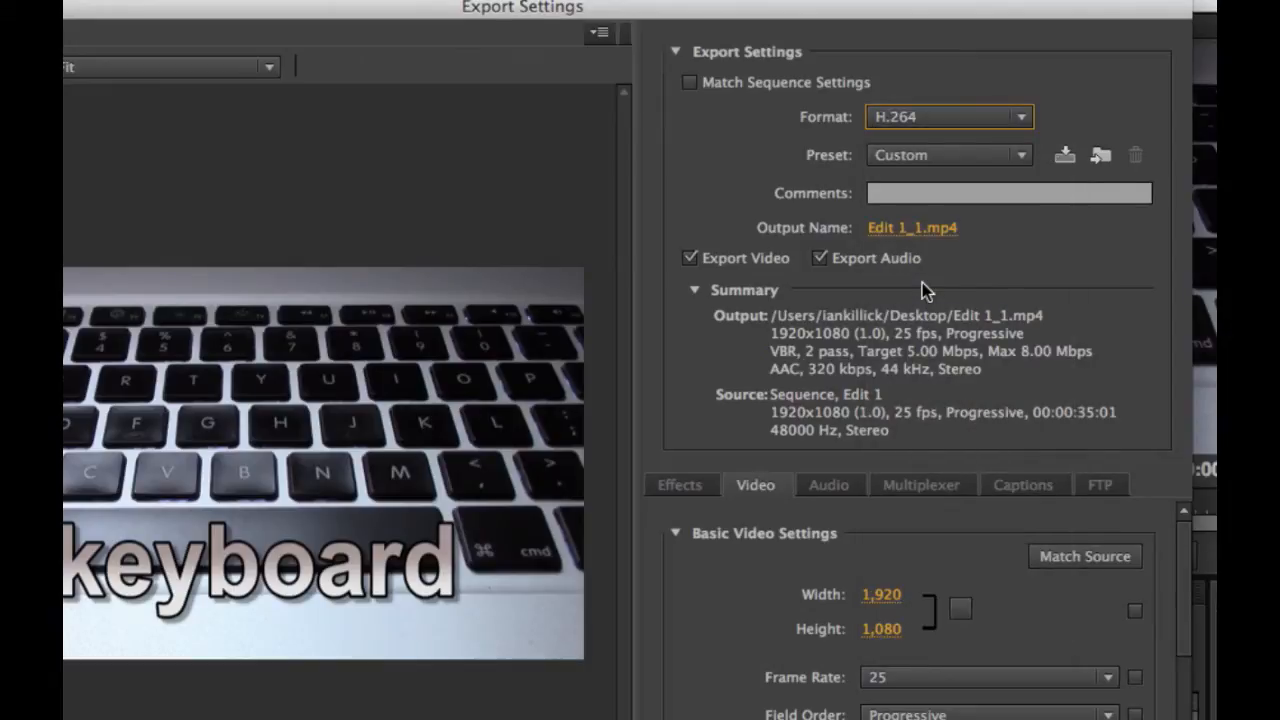
click(1020, 155)
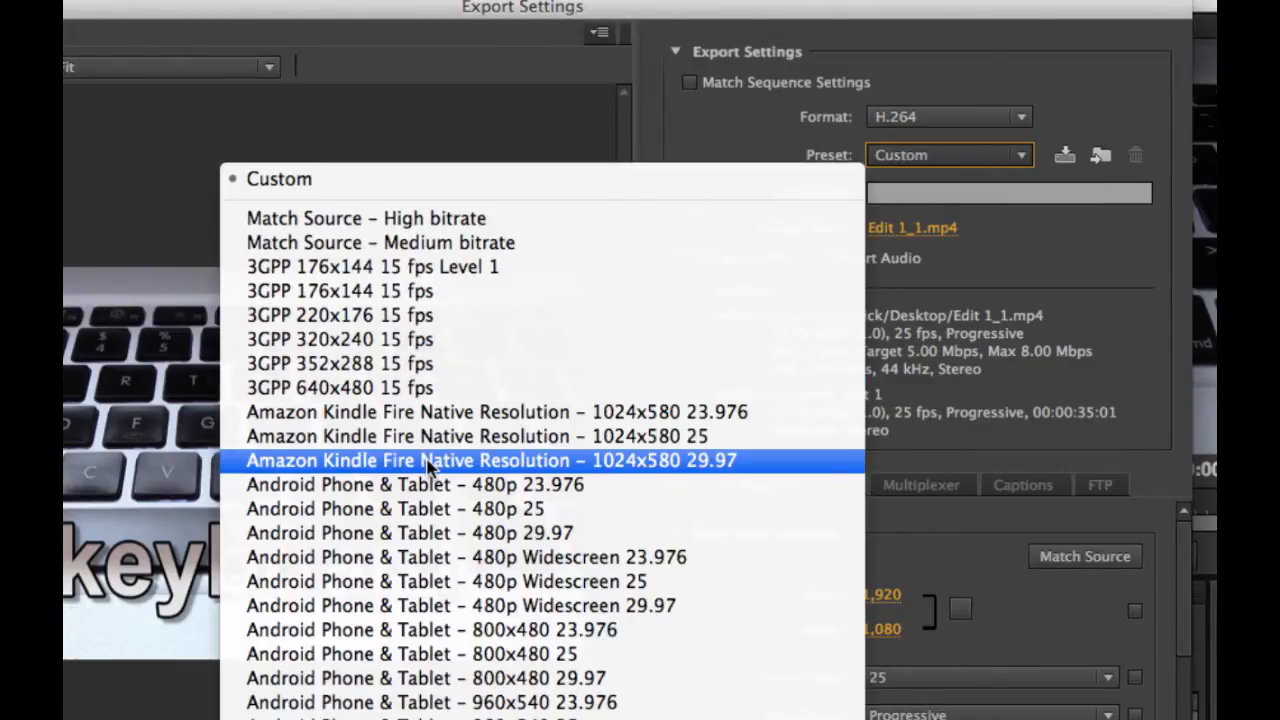
scroll(428, 468, down, 3)
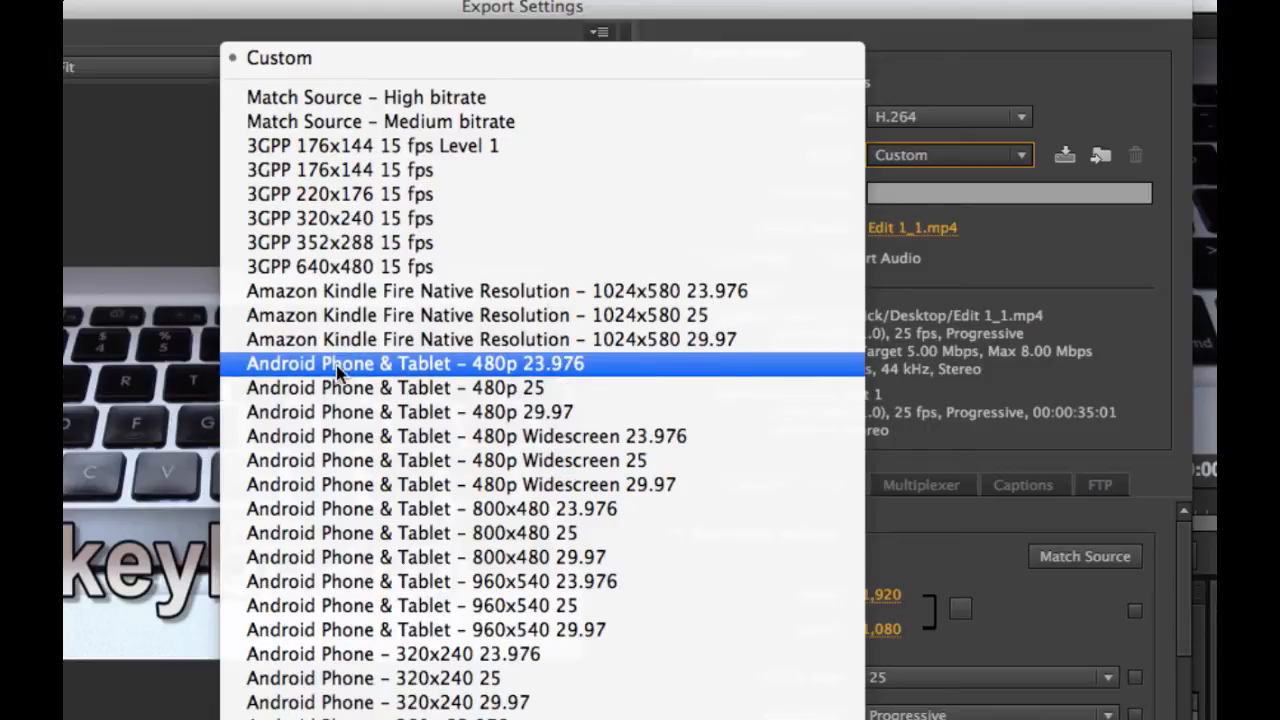
scroll(343, 337, down, 4)
scroll(343, 343, down, 9)
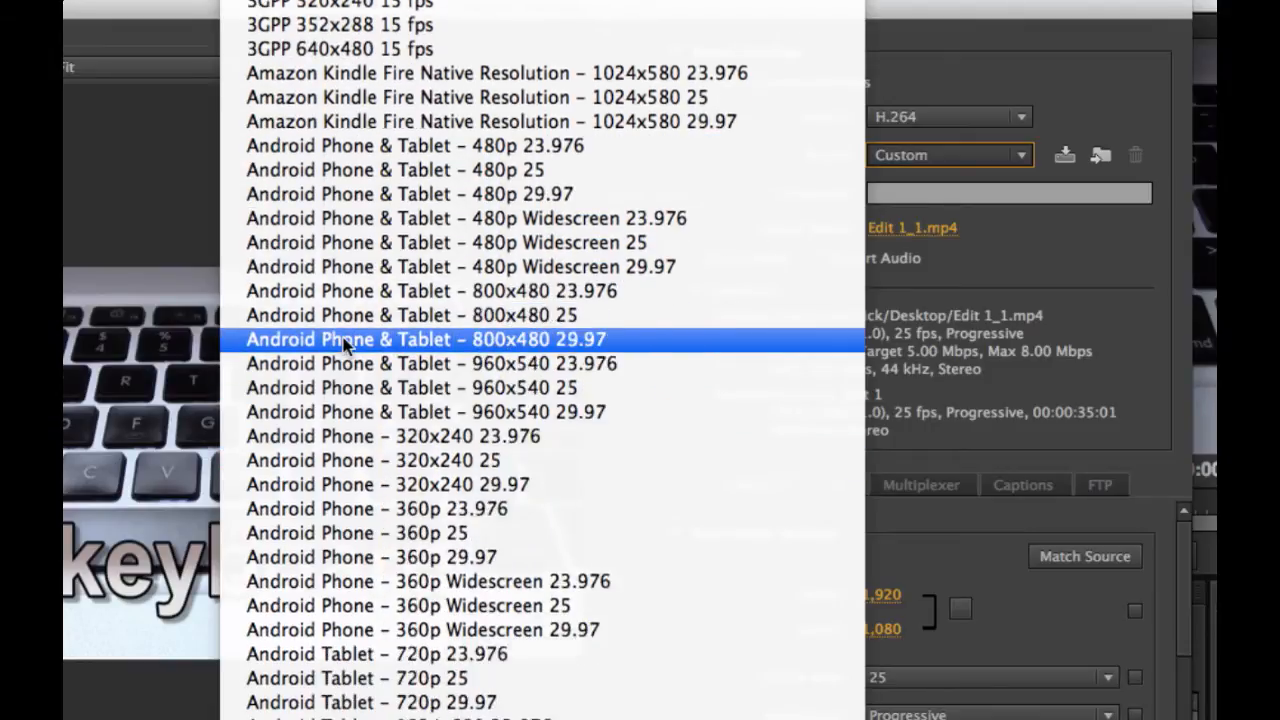
scroll(343, 343, down, 3)
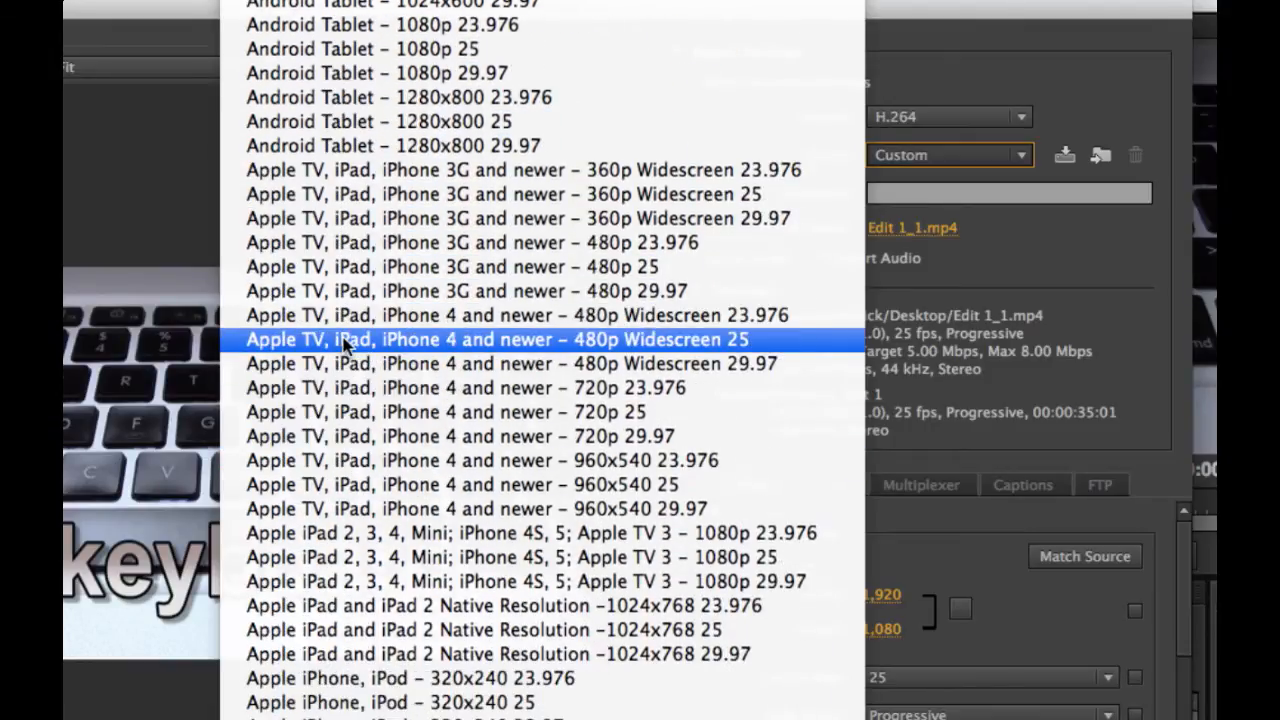
scroll(343, 343, down, 8)
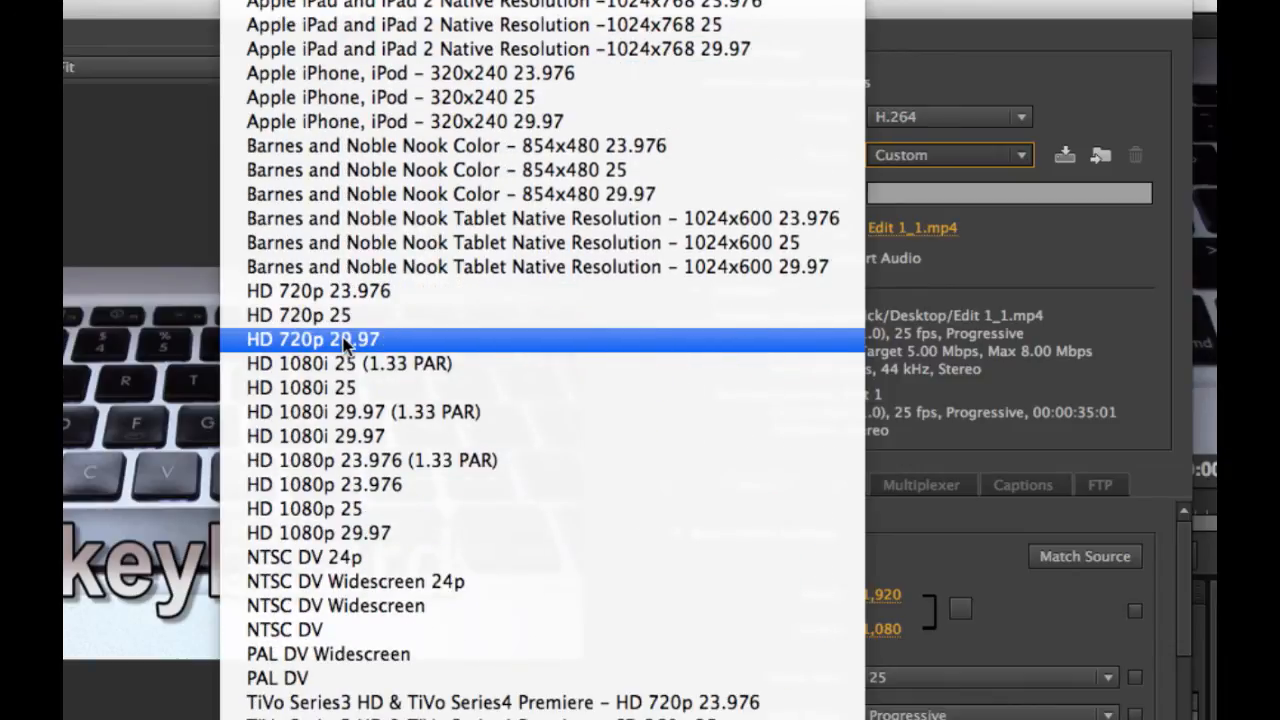
scroll(343, 343, down, 6)
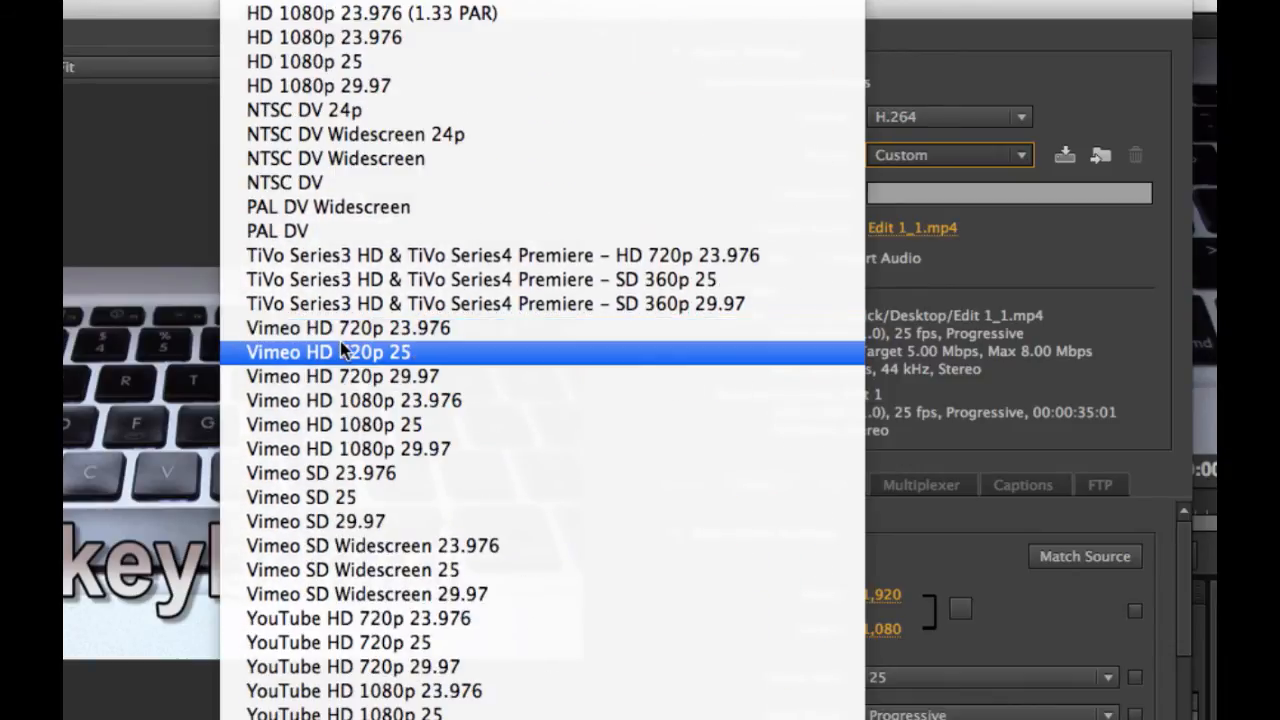
scroll(343, 343, up, 12)
scroll(340, 335, down, 12)
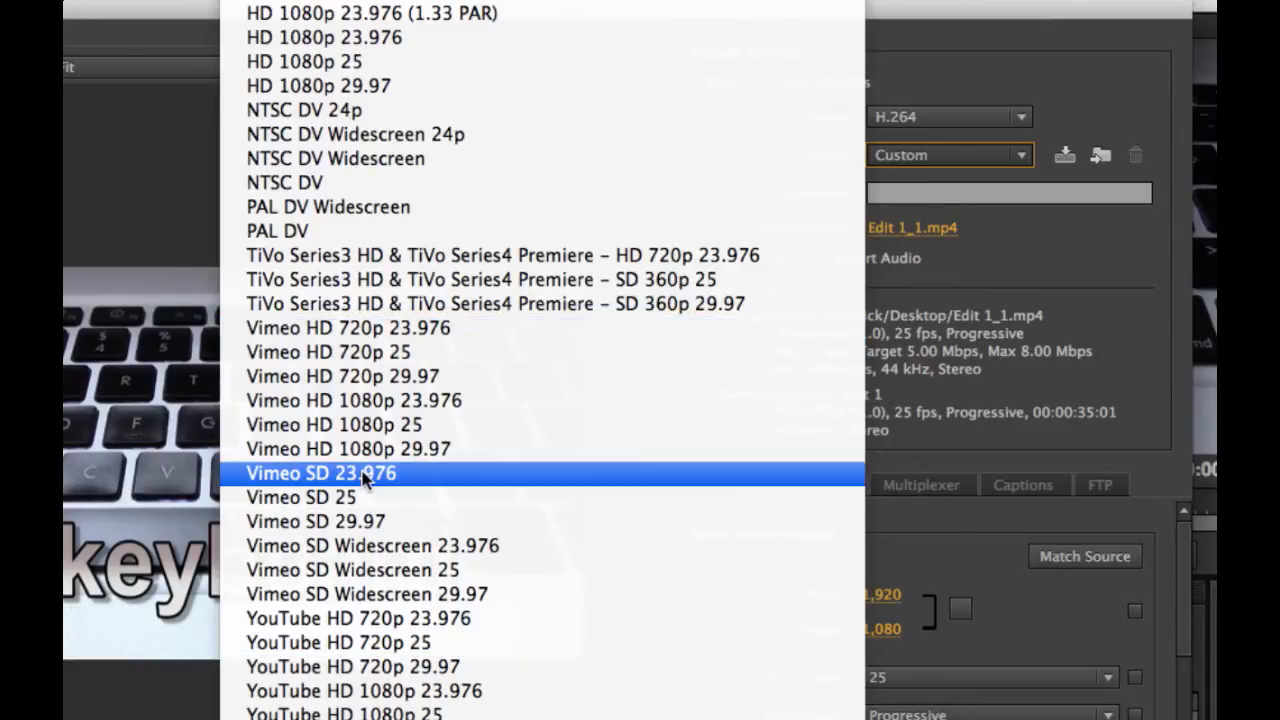
scroll(330, 476, up, 6)
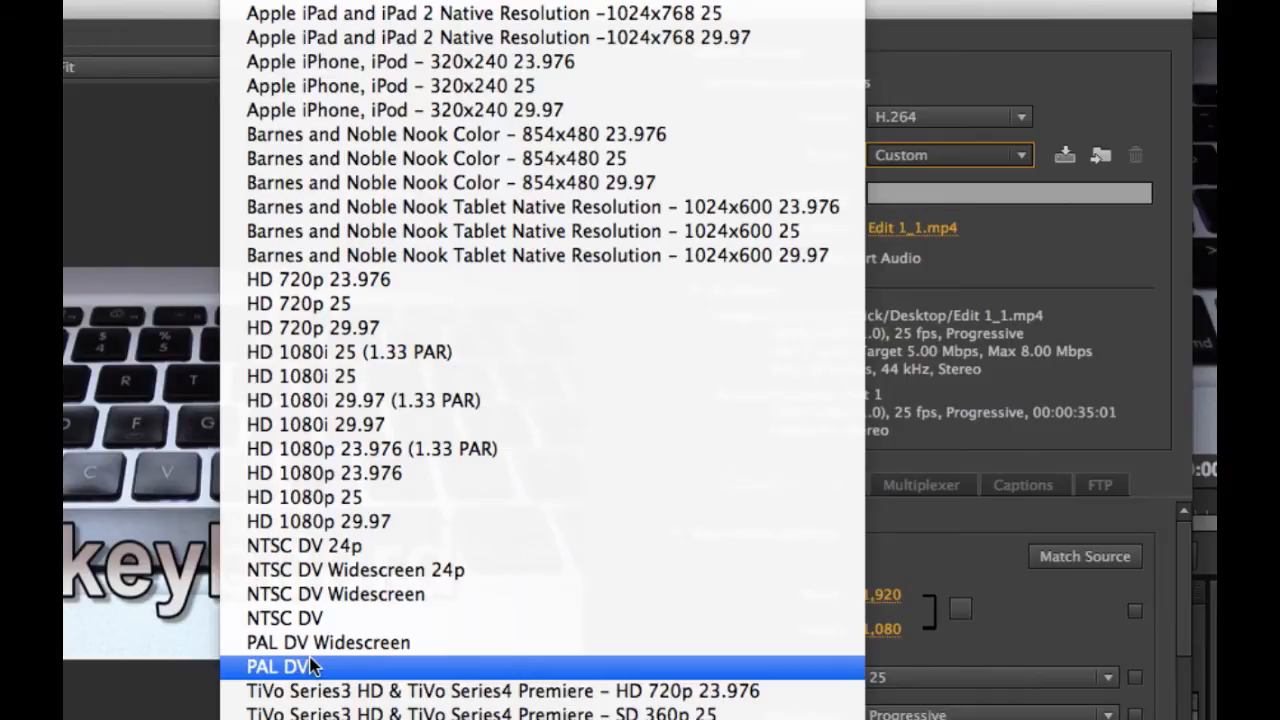
scroll(312, 668, down, 5)
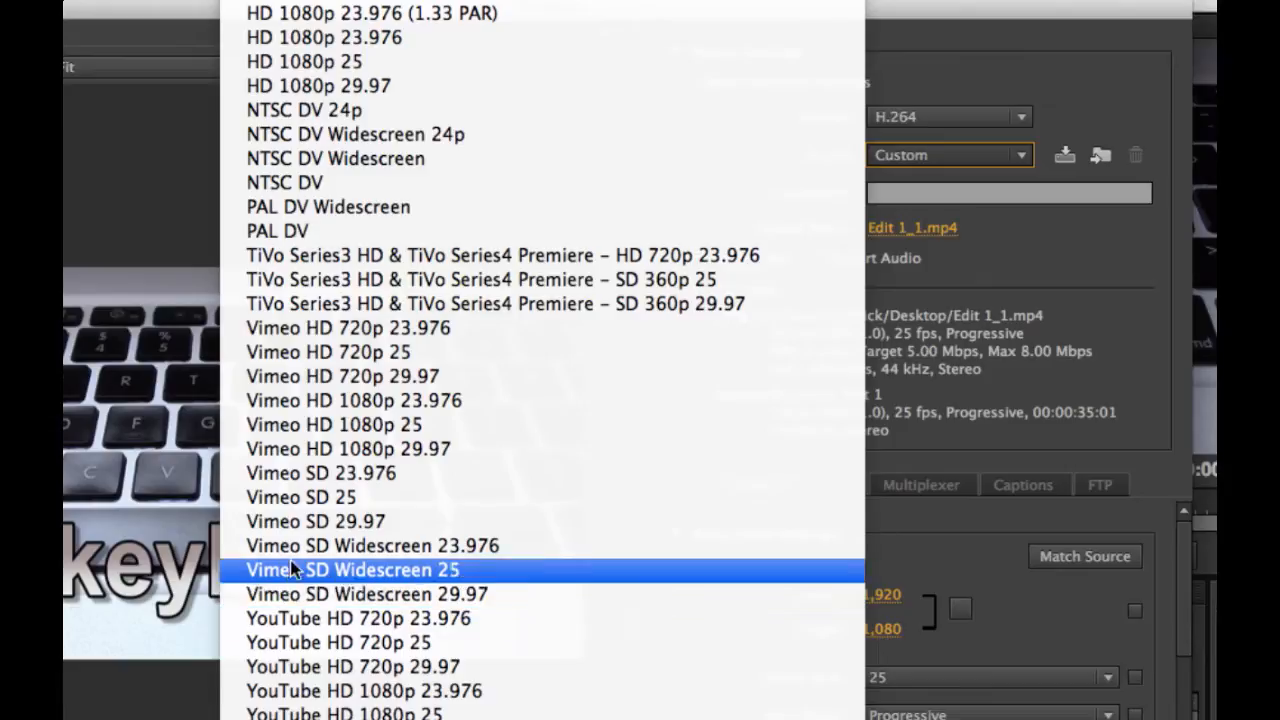
click(401, 425)
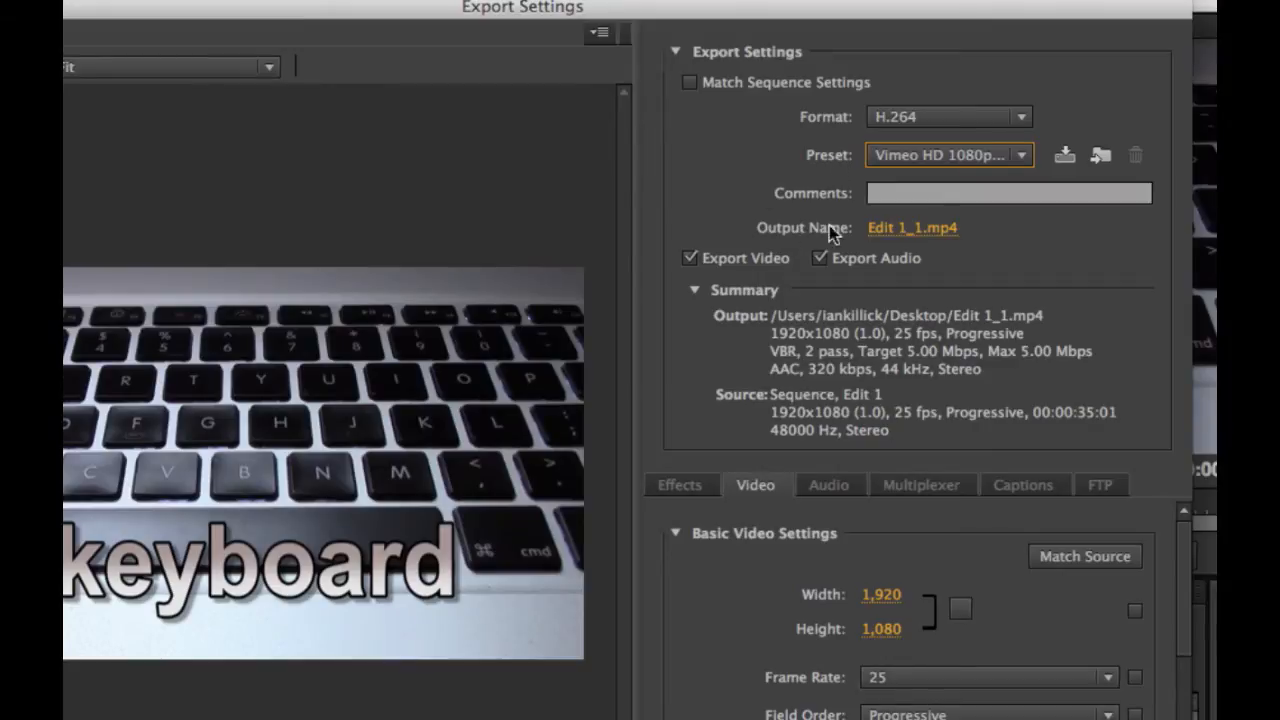
Save the output name as Edit 1_1 on the Desktop, and toggle video and audio export, leaving both enabled
click(892, 233)
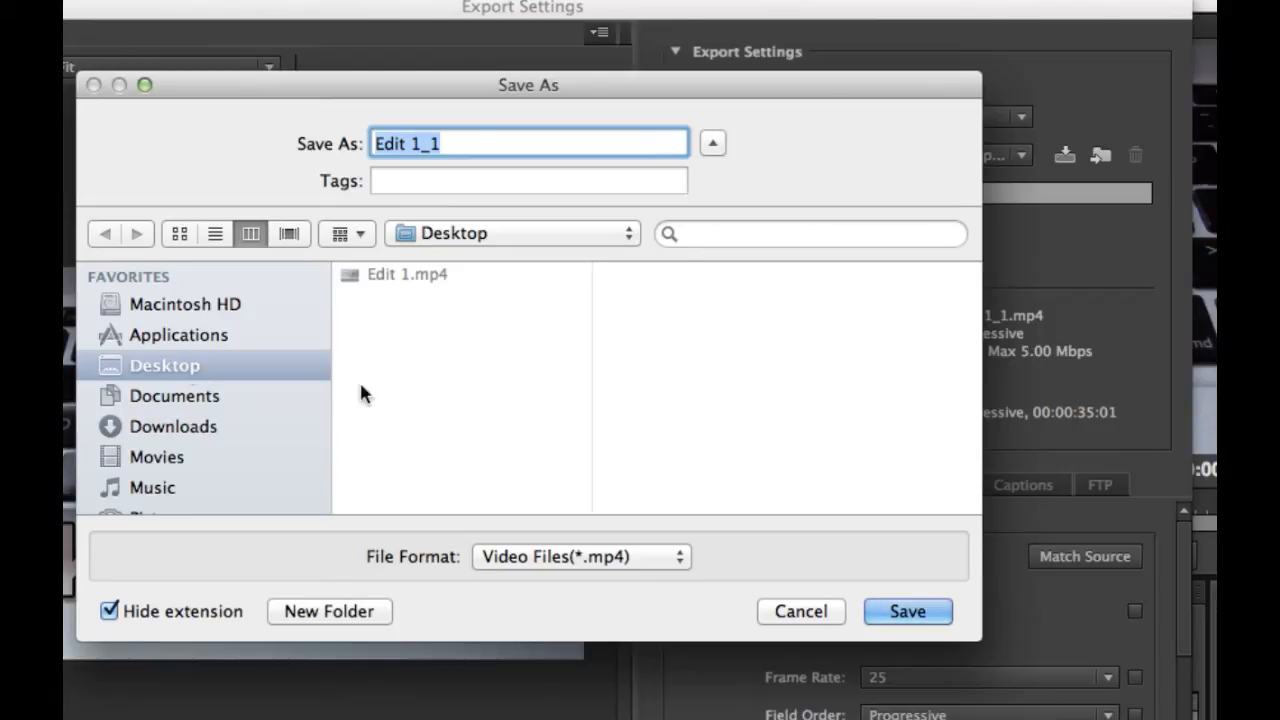
click(905, 610)
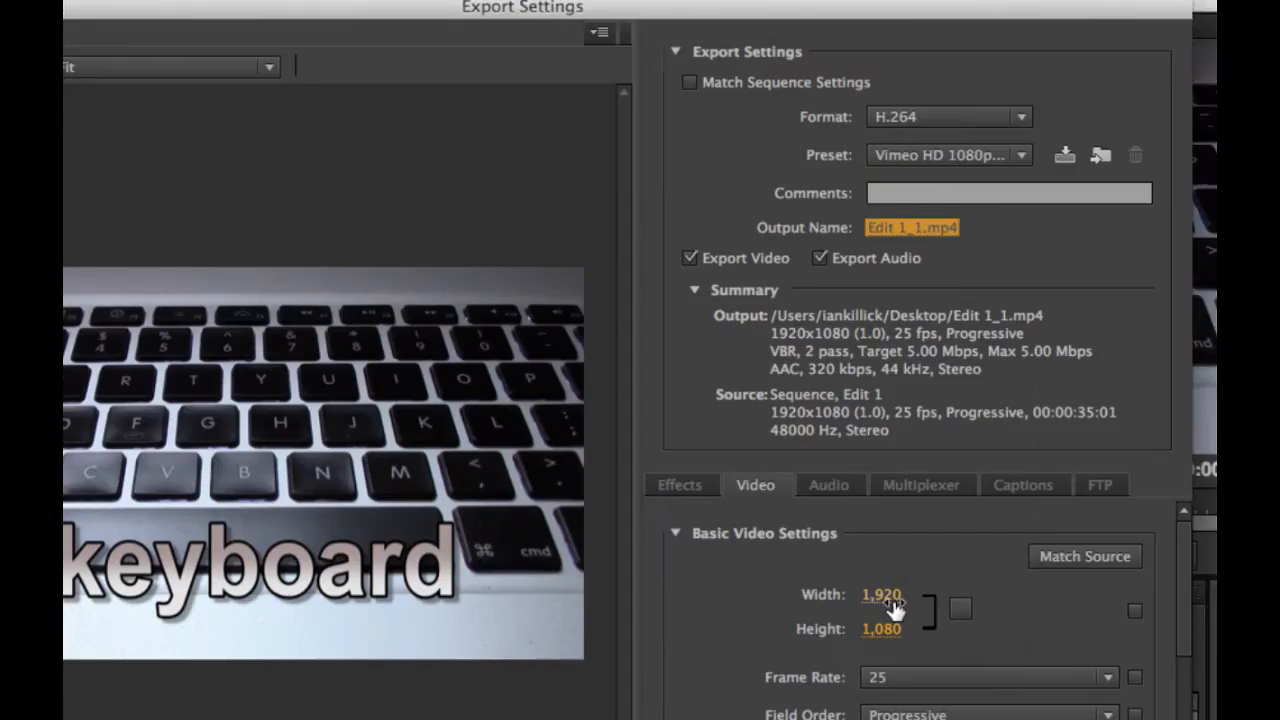
click(690, 258)
click(691, 257)
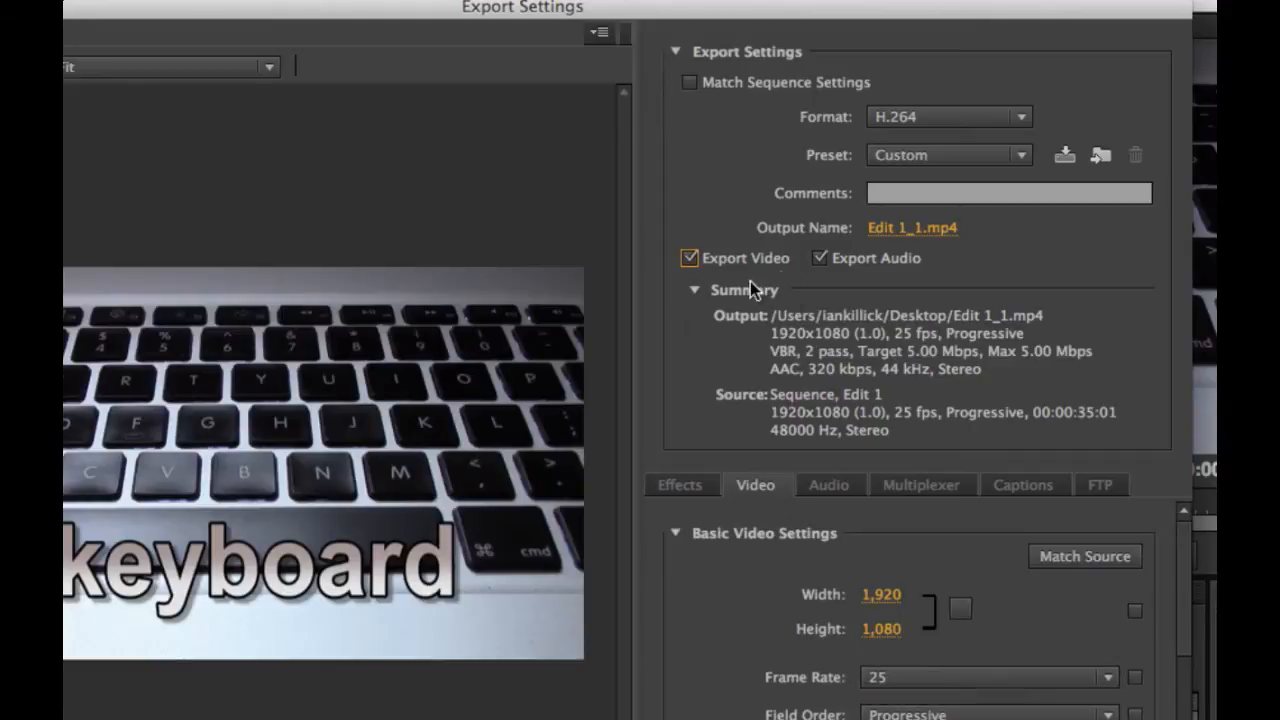
click(818, 258)
click(818, 260)
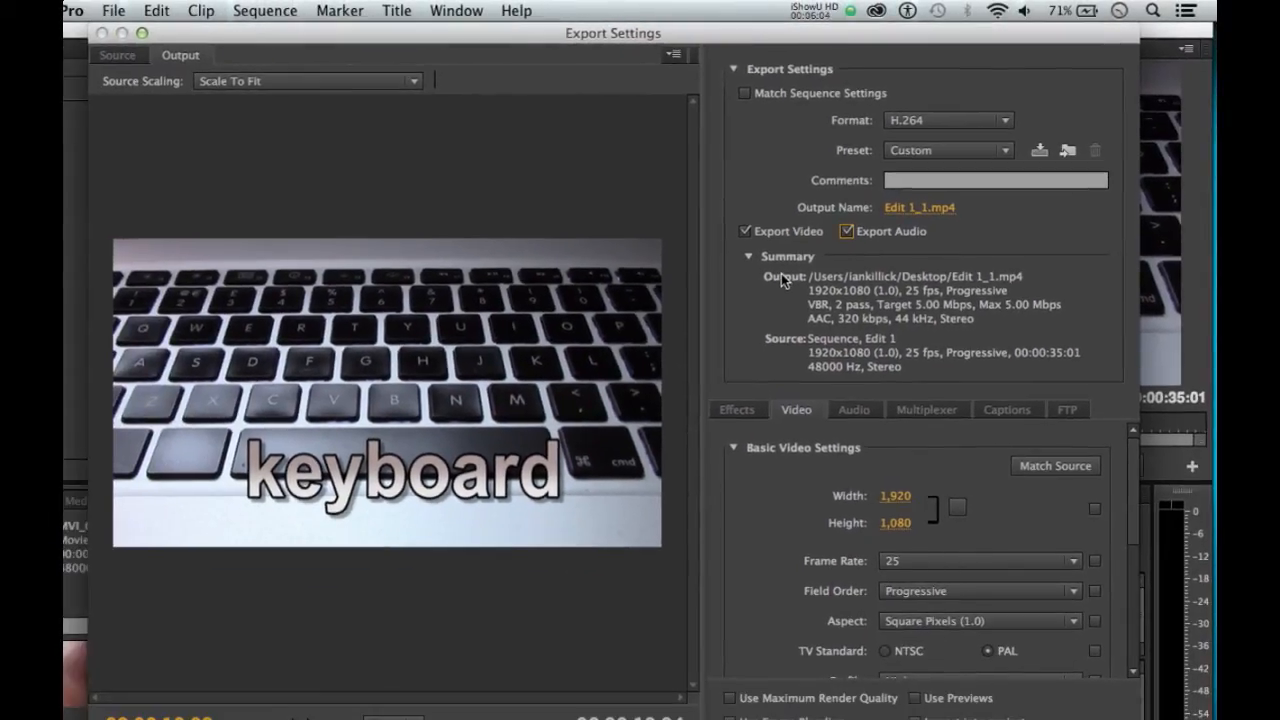
Collapse the Export Settings section and show the export effects options
click(734, 71)
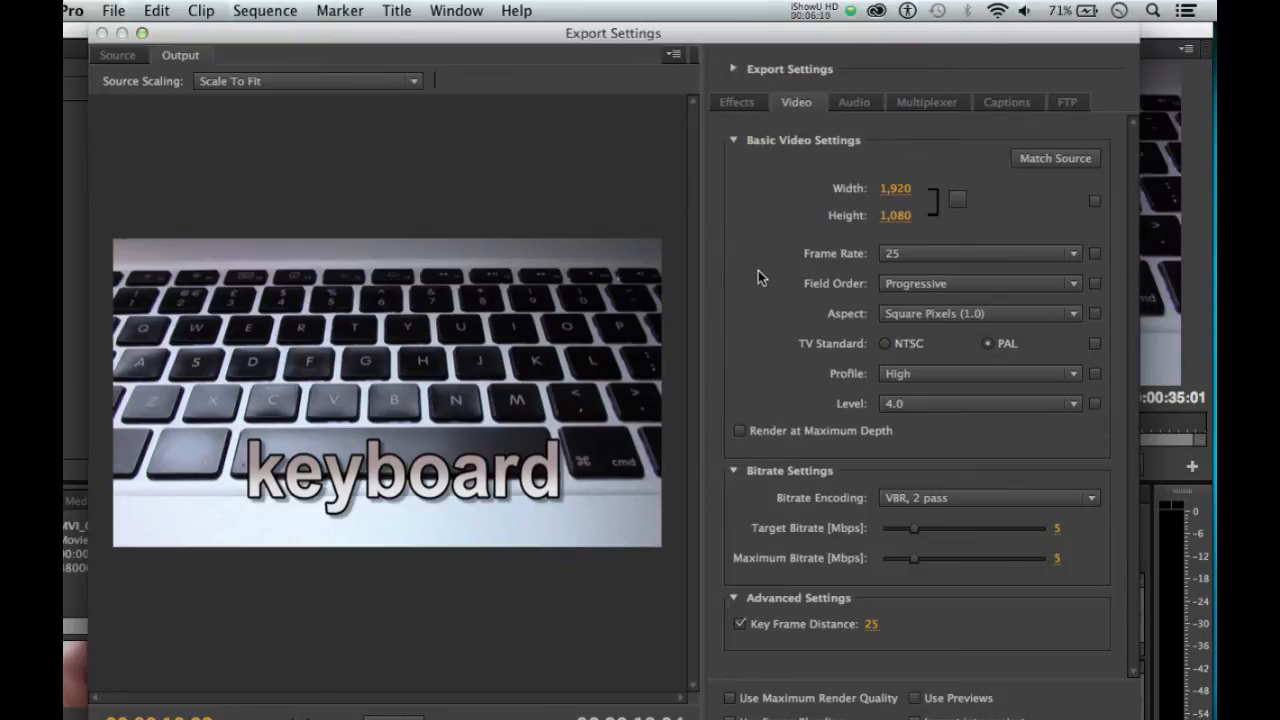
click(728, 106)
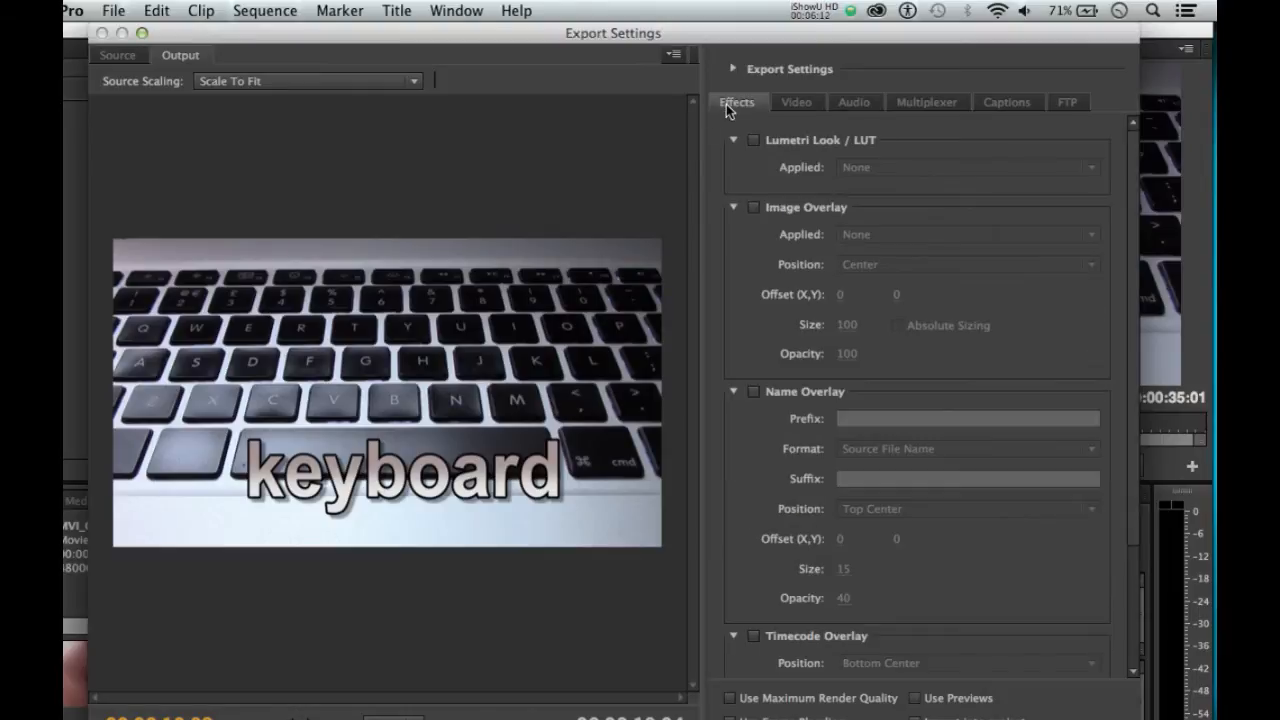
Collapse the Image Overlay, Name Overlay and Timecode Overlay sections, and reposition the Export Settings dialog
click(733, 207)
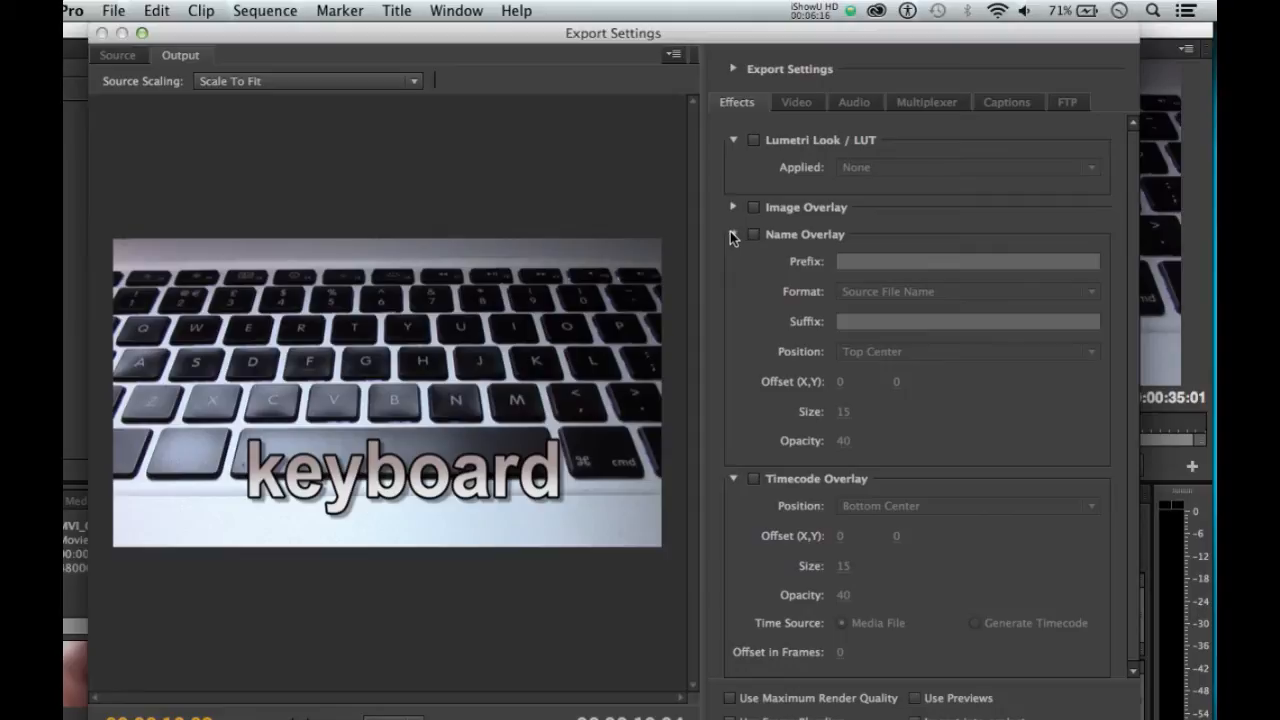
click(733, 234)
click(733, 261)
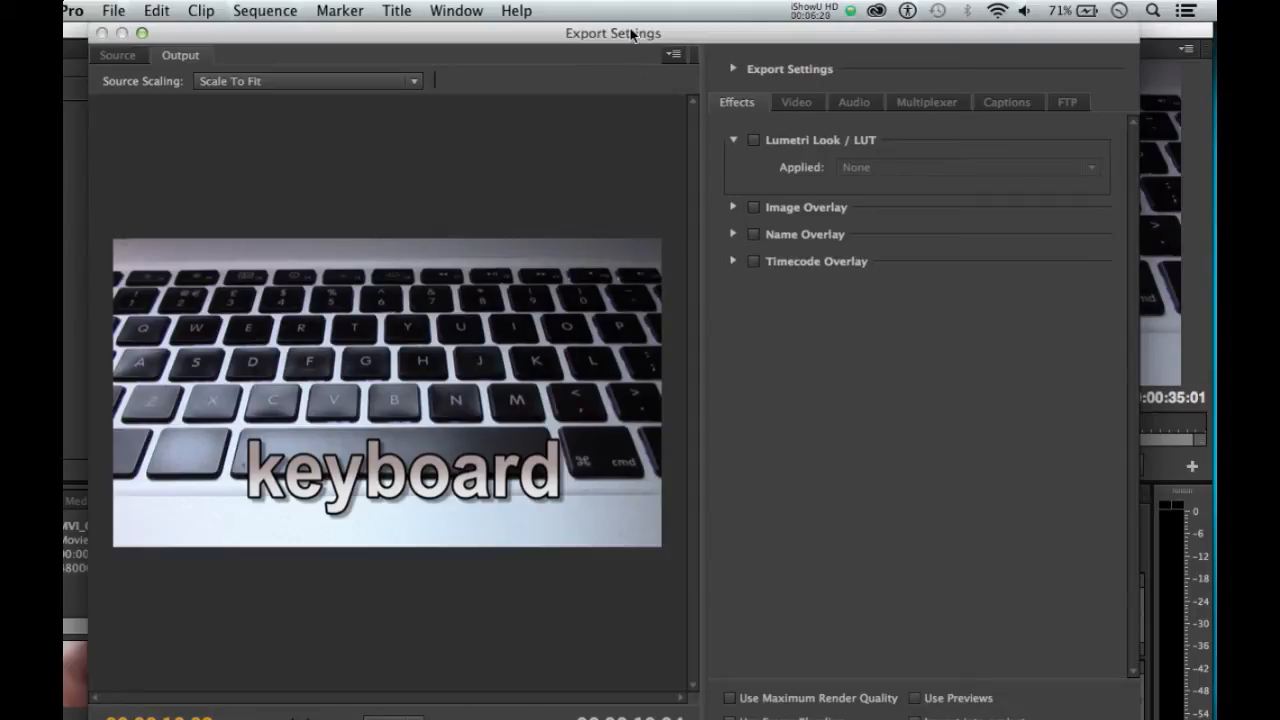
drag(632, 36, 673, 69)
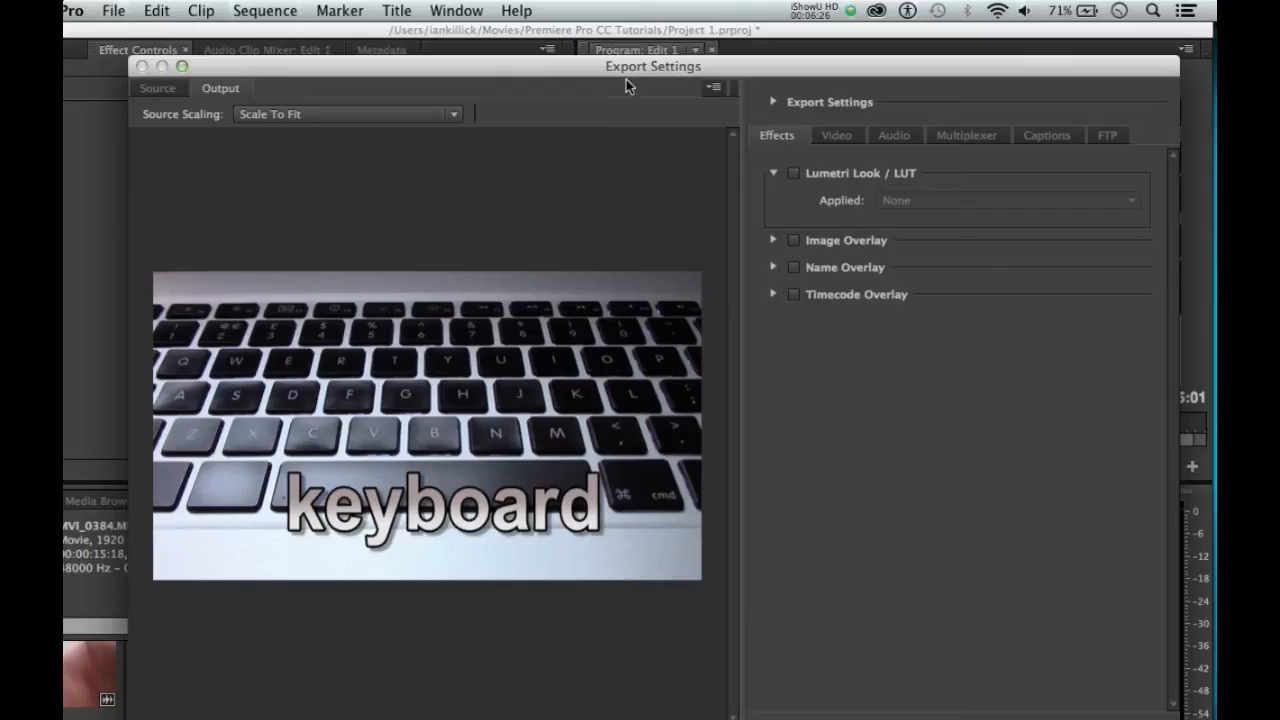
Enable the Lumetri Look / LUT effect and try the Sepia and Bleach Bypass 2 looks
click(795, 175)
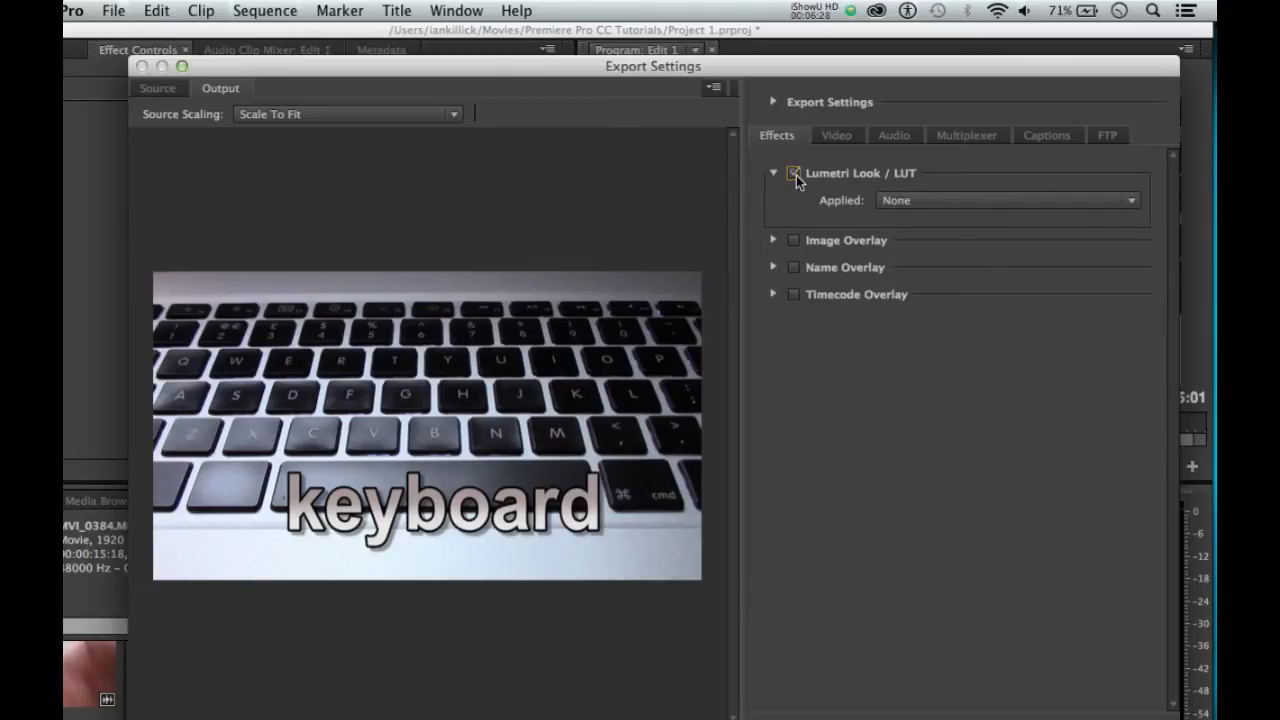
click(904, 199)
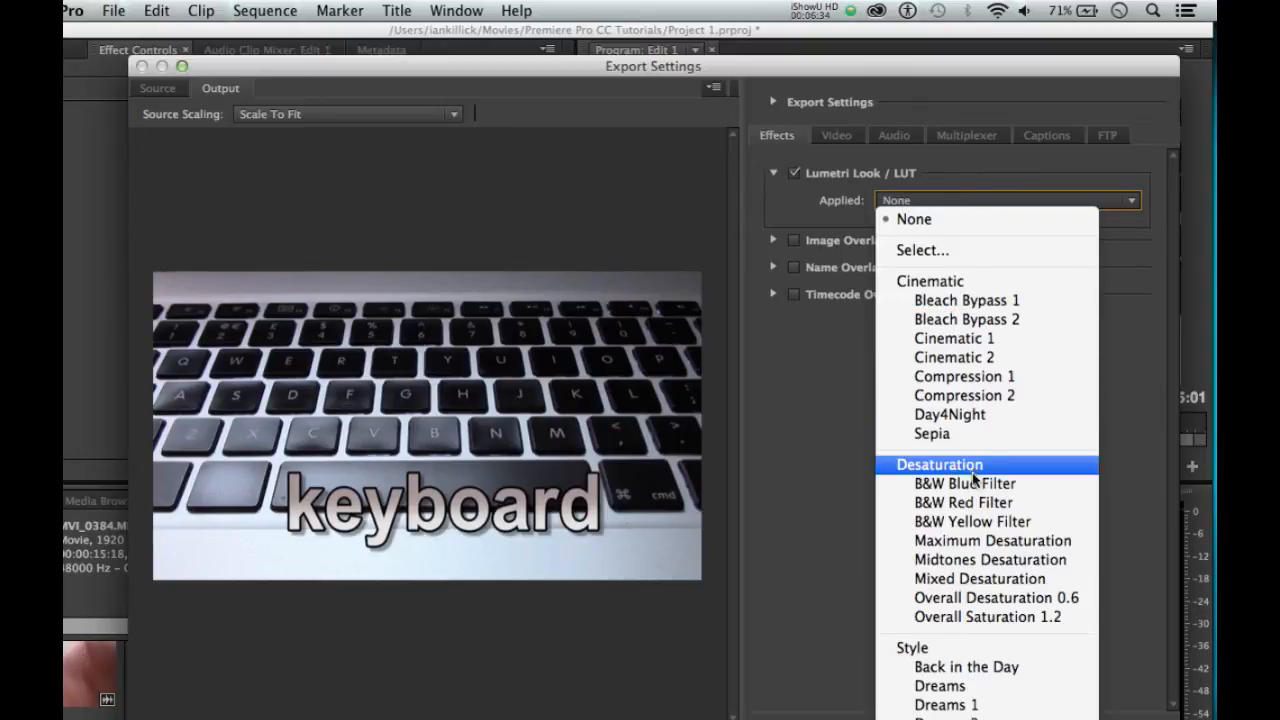
click(929, 435)
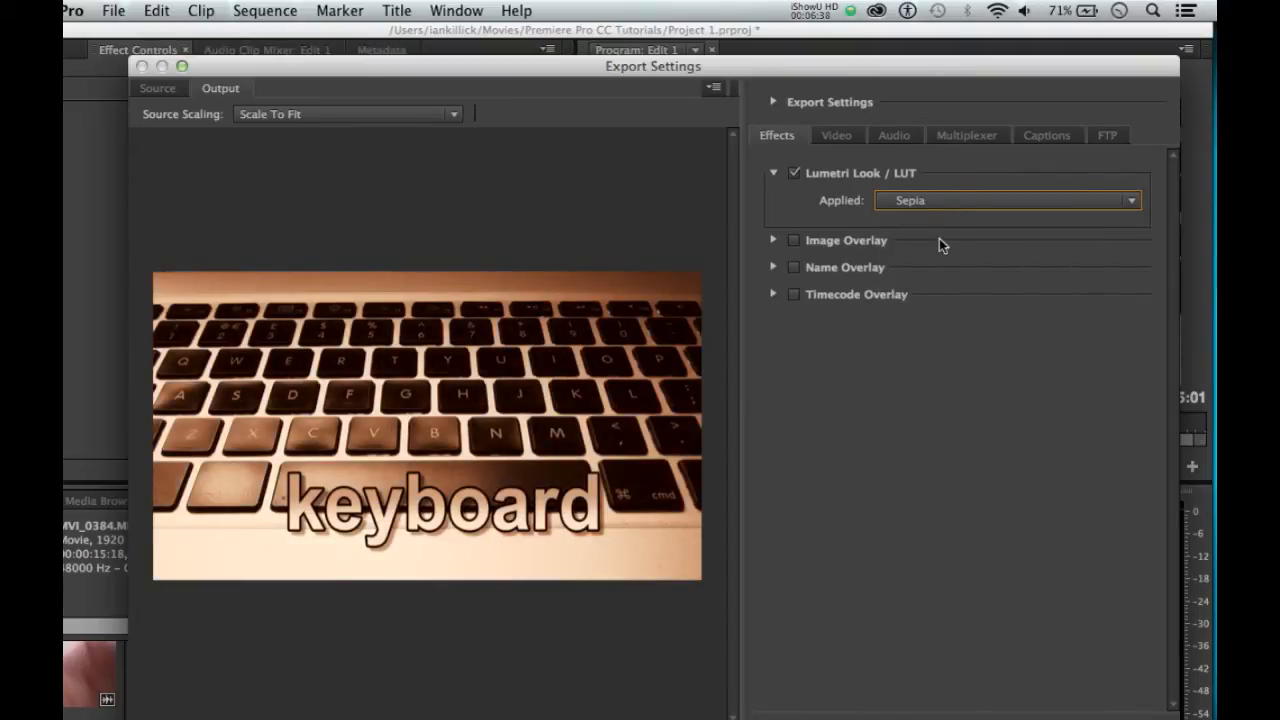
click(947, 199)
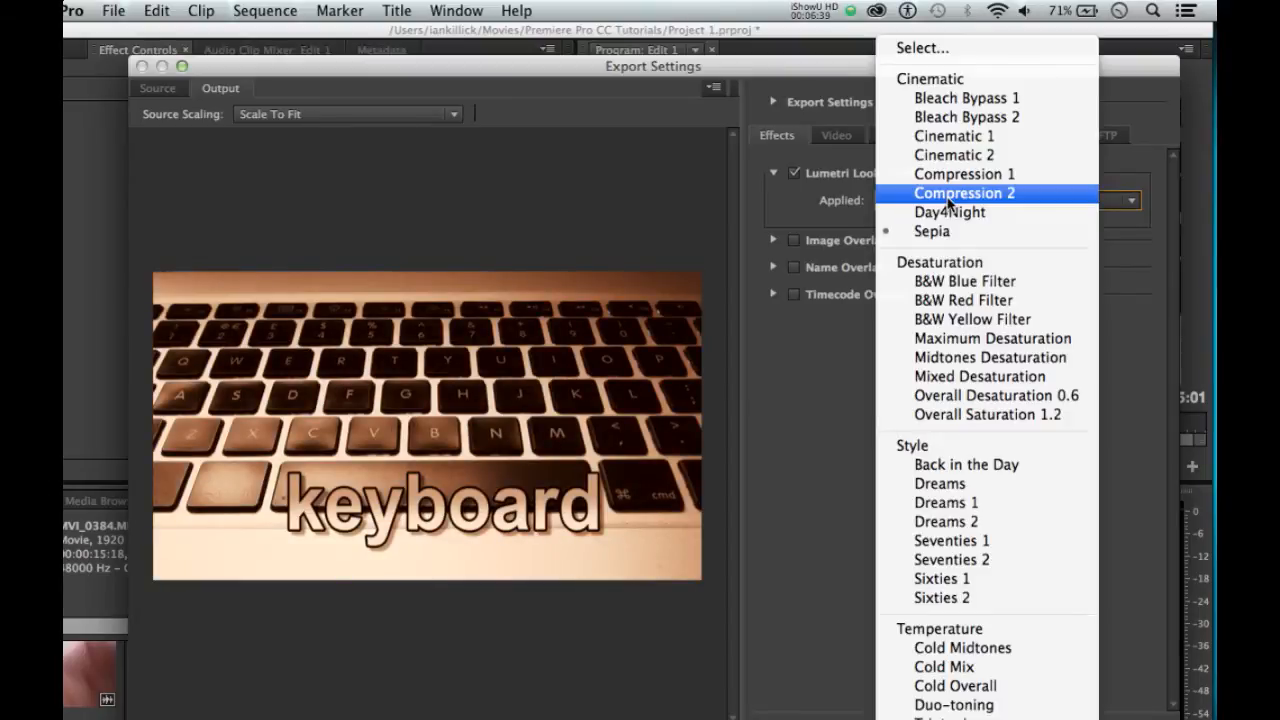
click(966, 118)
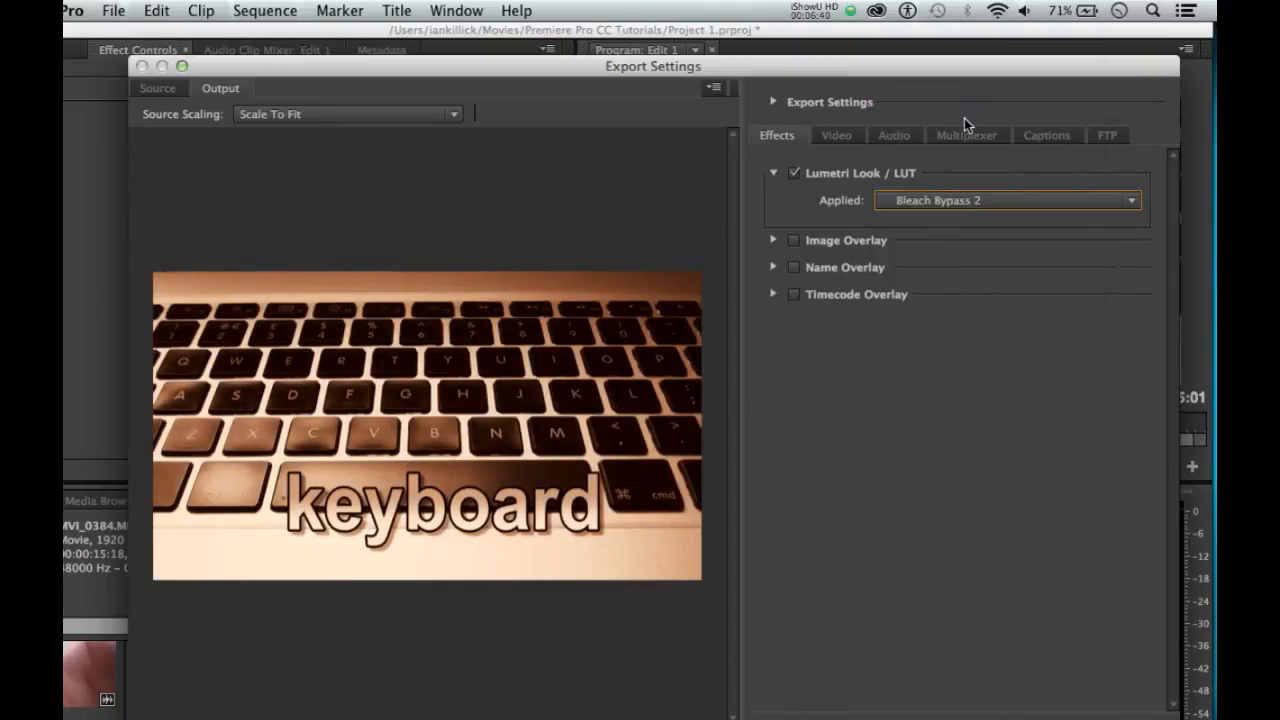
Try the Day4Night look, and turn the Lumetri Look / LUT effect off
click(920, 203)
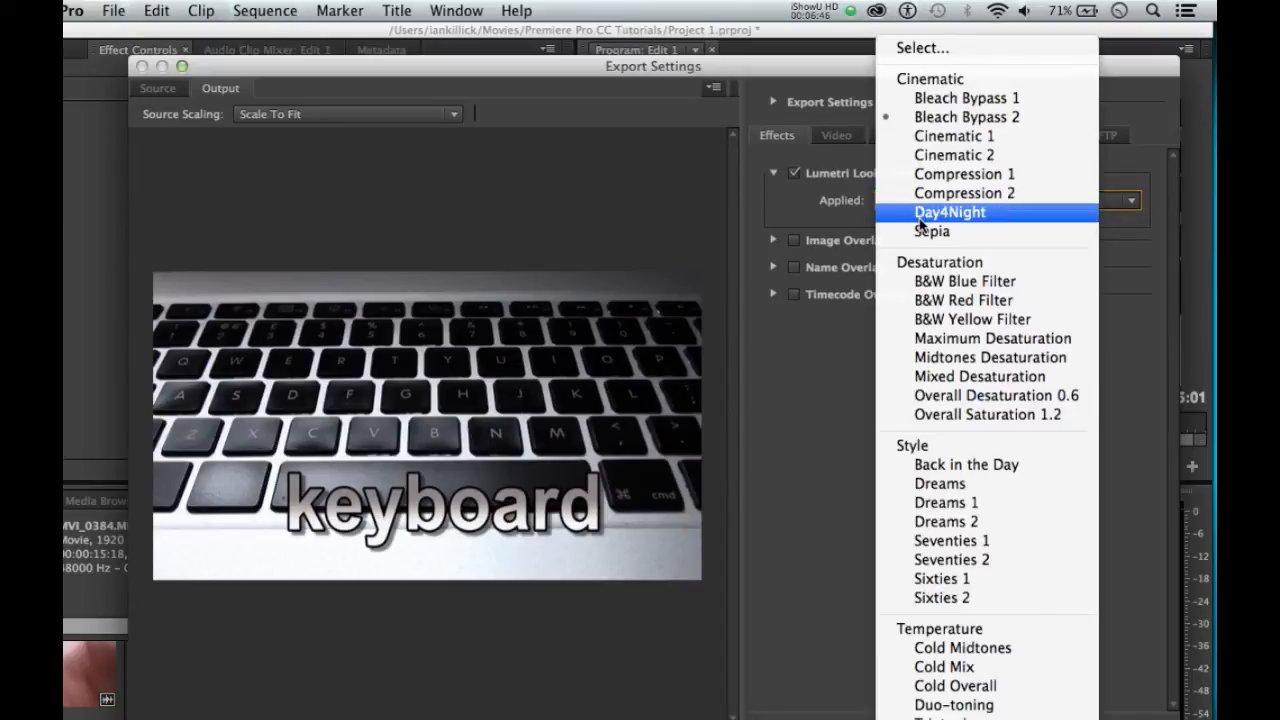
click(920, 213)
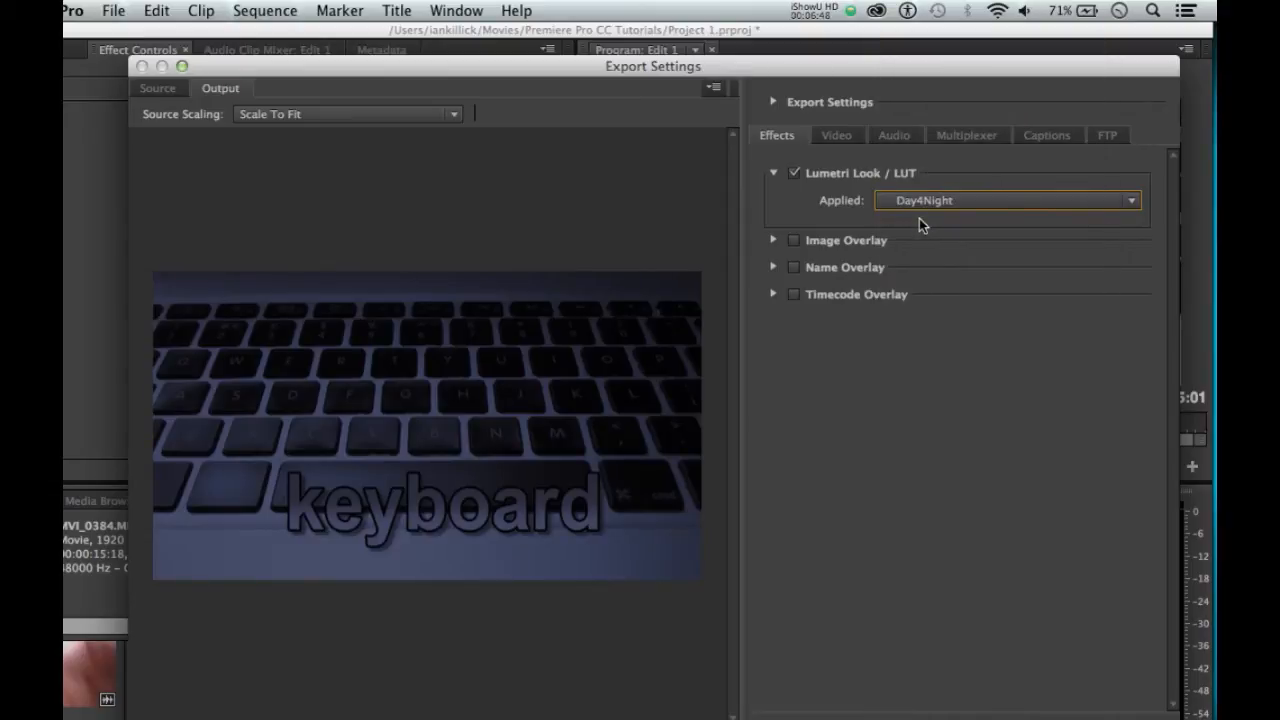
click(944, 200)
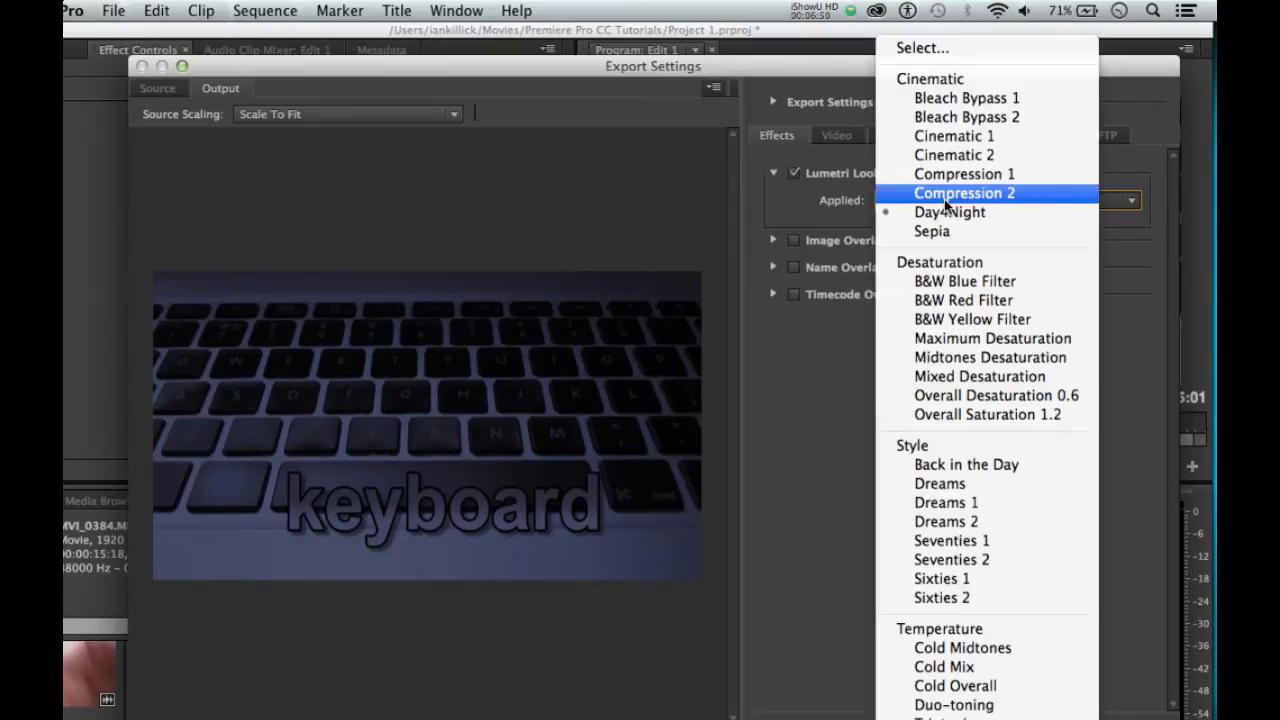
click(798, 204)
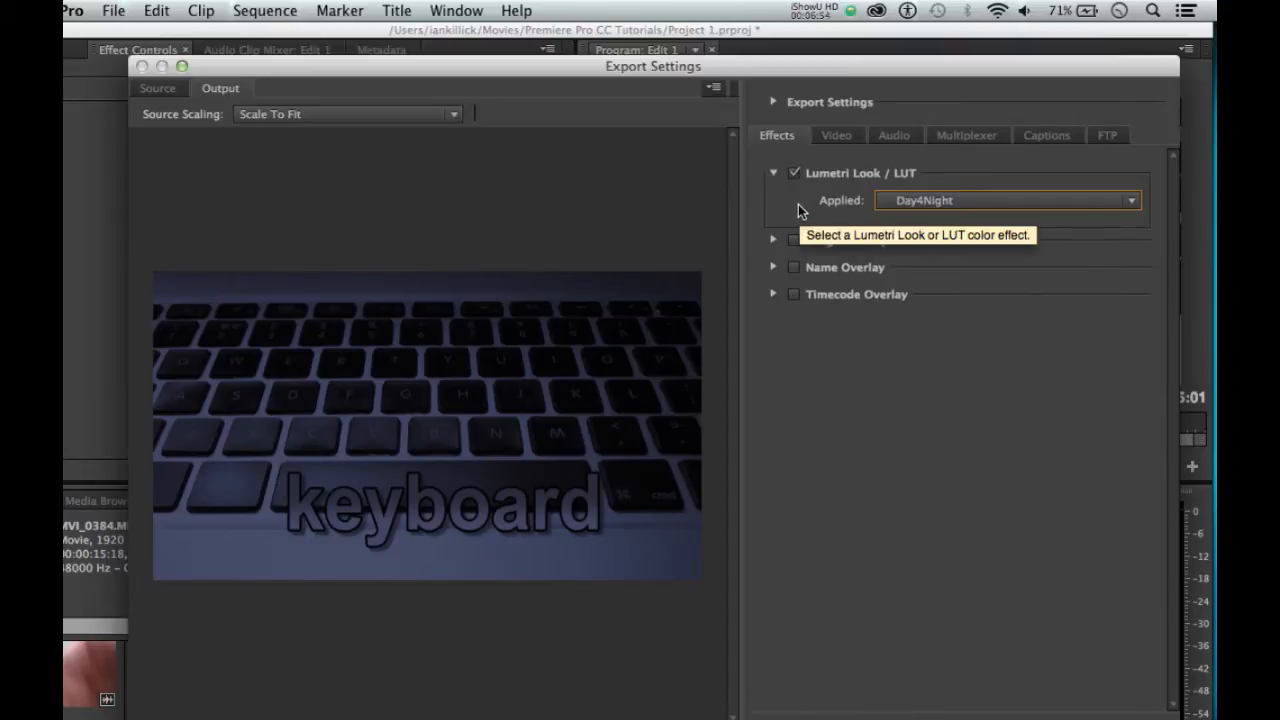
click(794, 174)
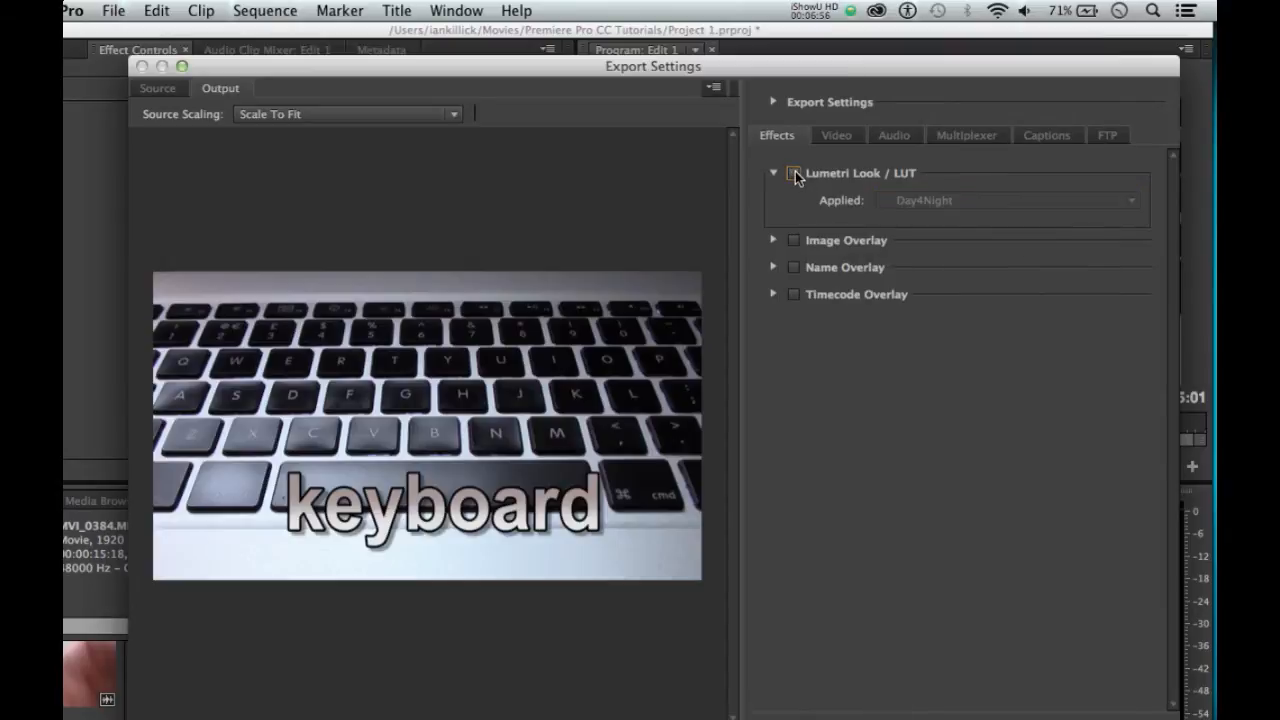
Enable the Image Overlay to view its source choices, turn it off, and collapse the Image Overlay and Lumetri Look / LUT sections
click(773, 241)
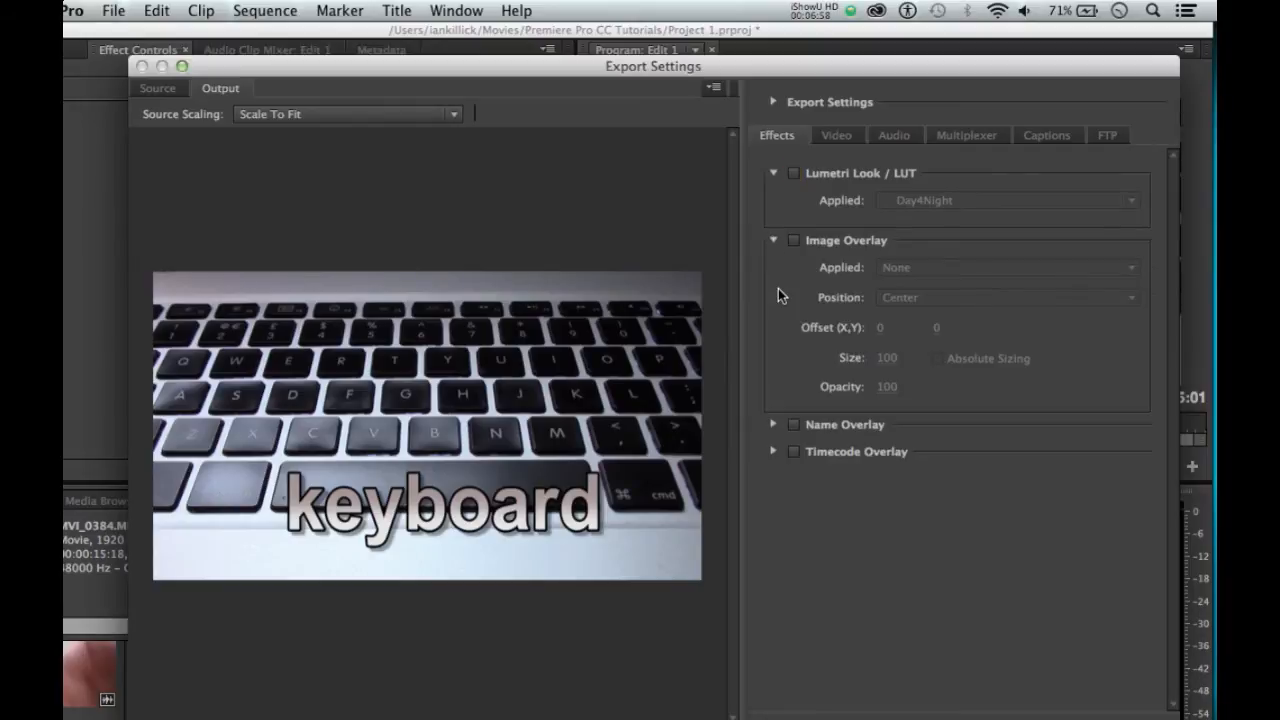
click(794, 242)
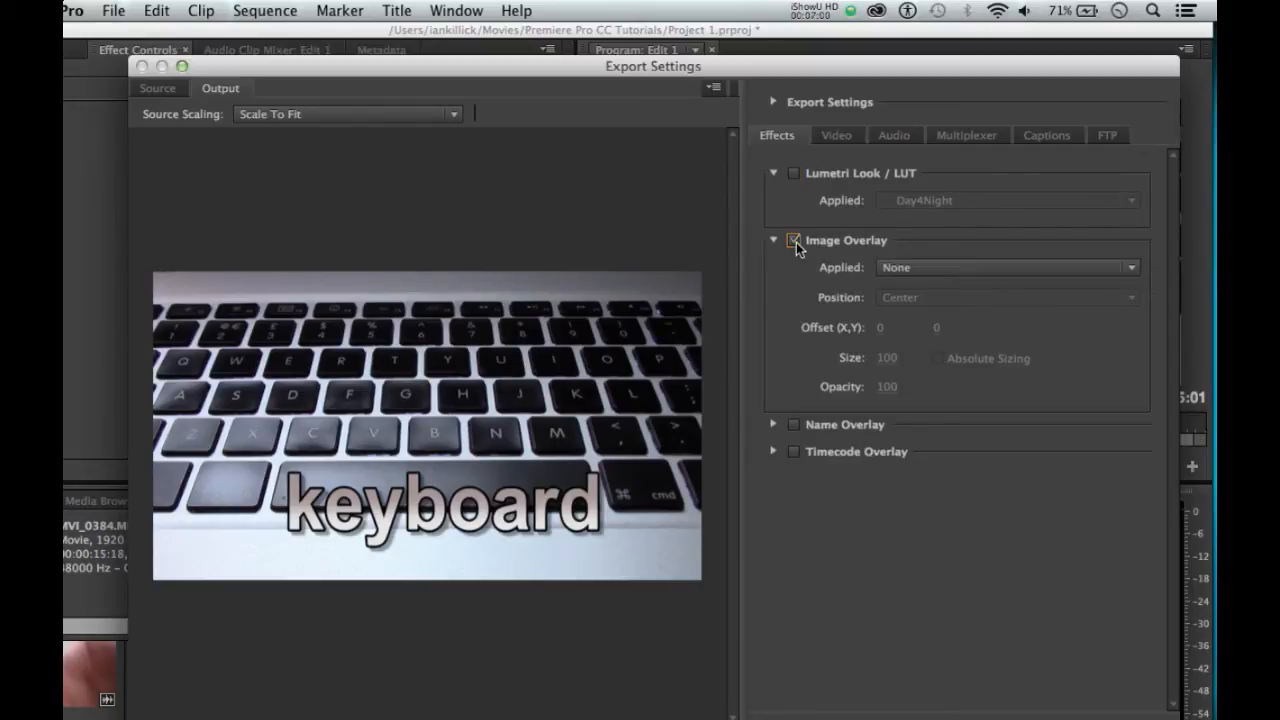
click(879, 269)
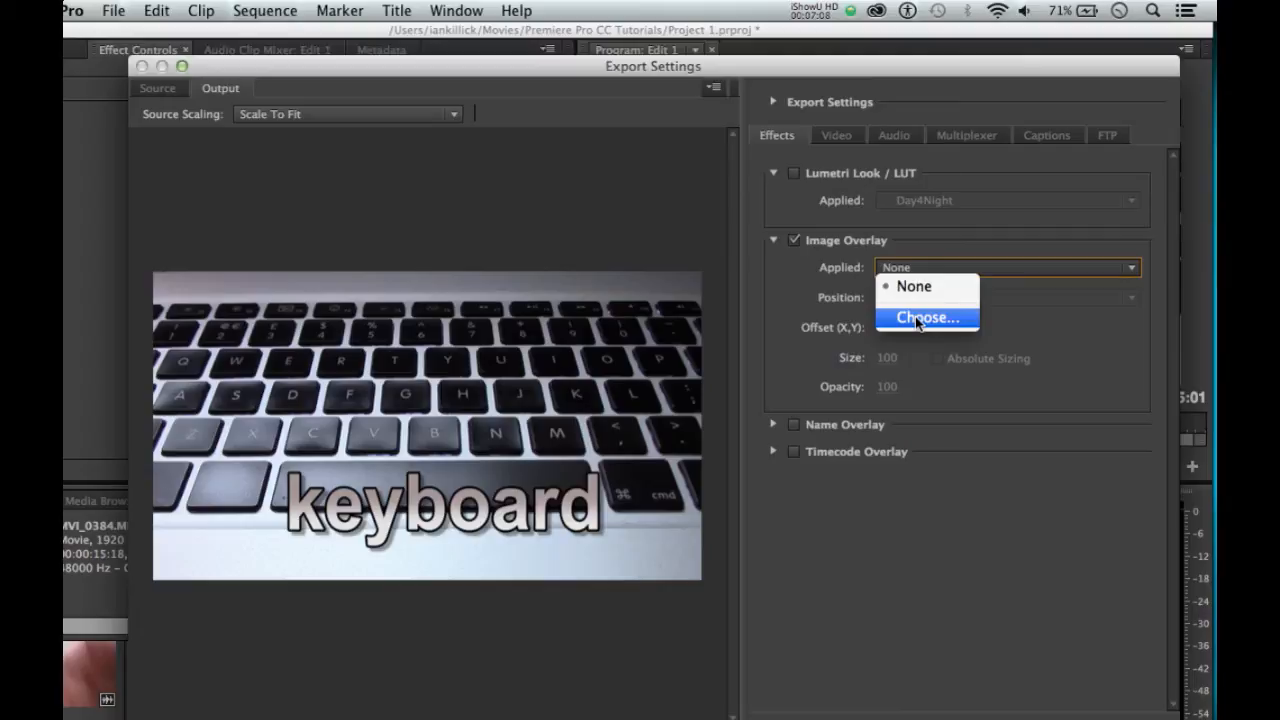
click(795, 243)
click(795, 243)
click(774, 241)
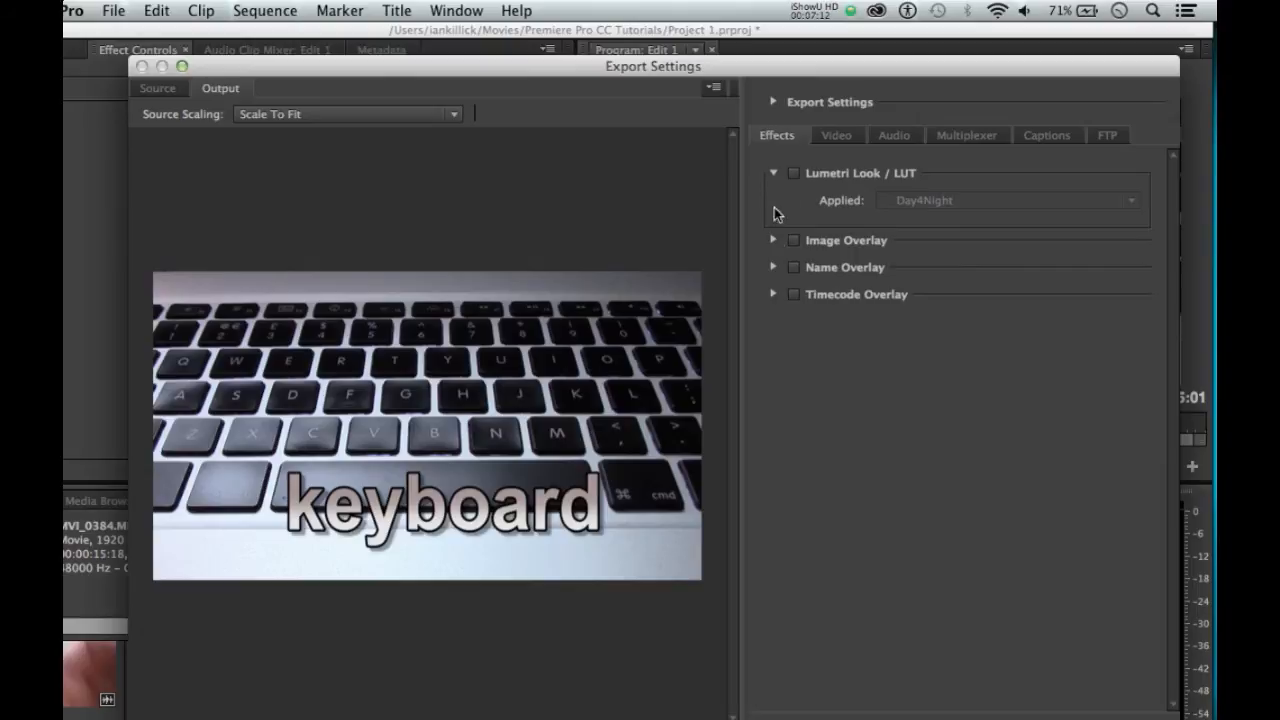
click(774, 174)
Expand the Name Overlay and Timecode Overlay sections, preview the timecode overlay, and turn it off and collapse both sections
click(773, 227)
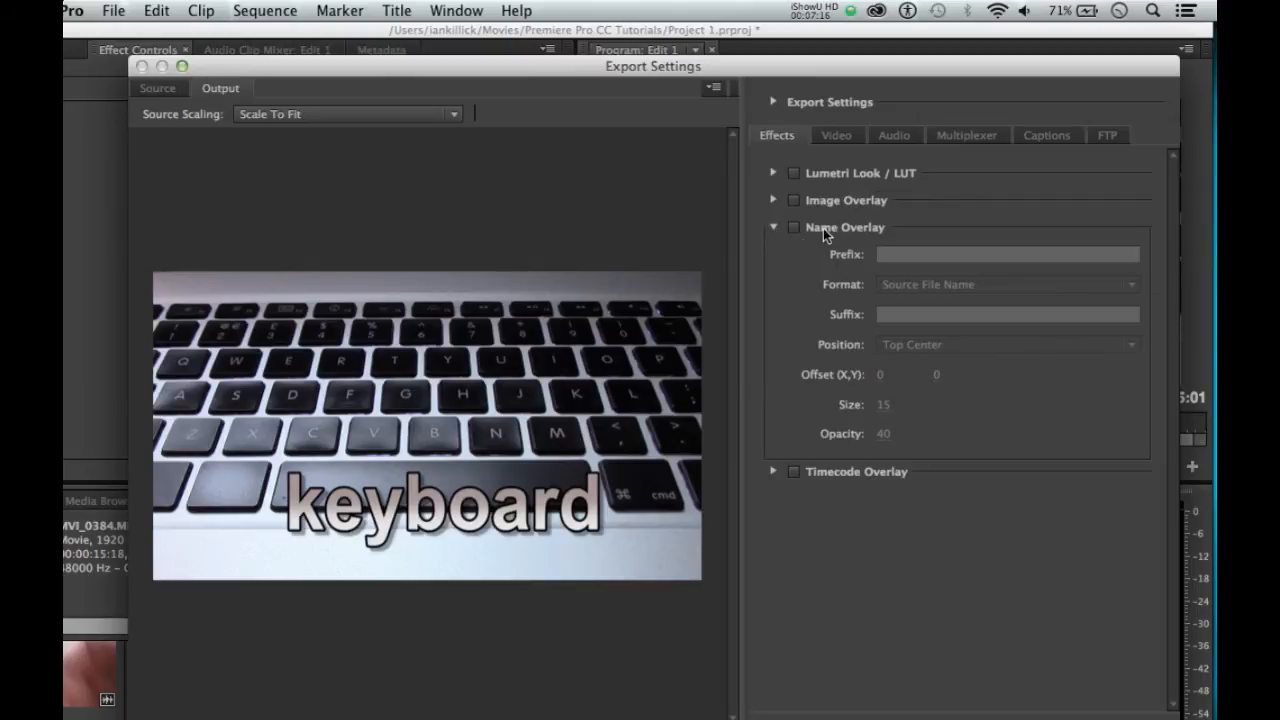
click(771, 472)
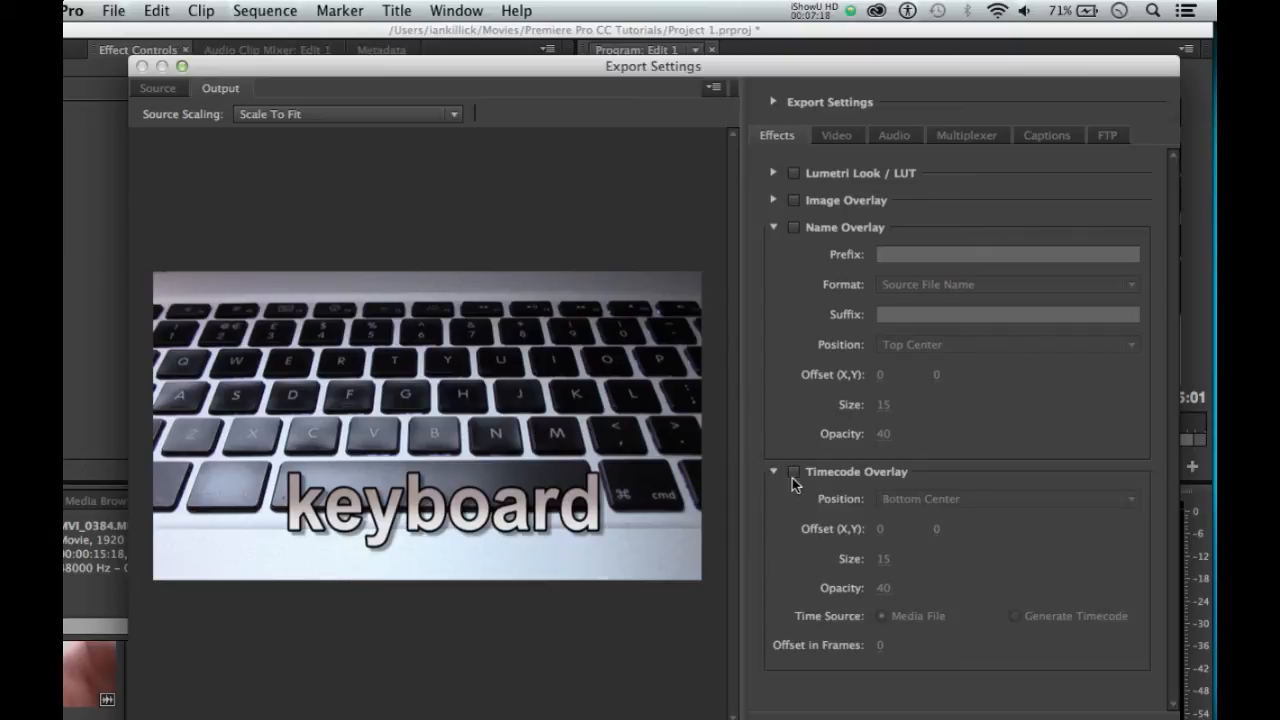
click(796, 474)
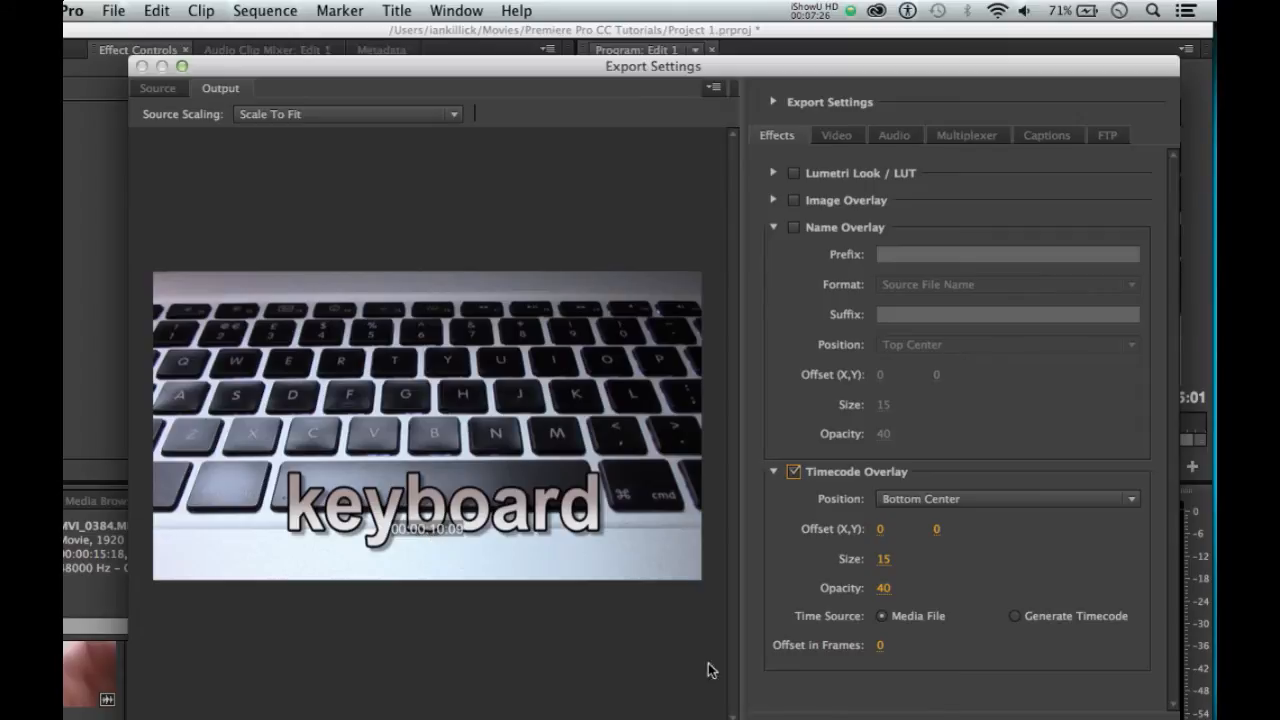
click(791, 471)
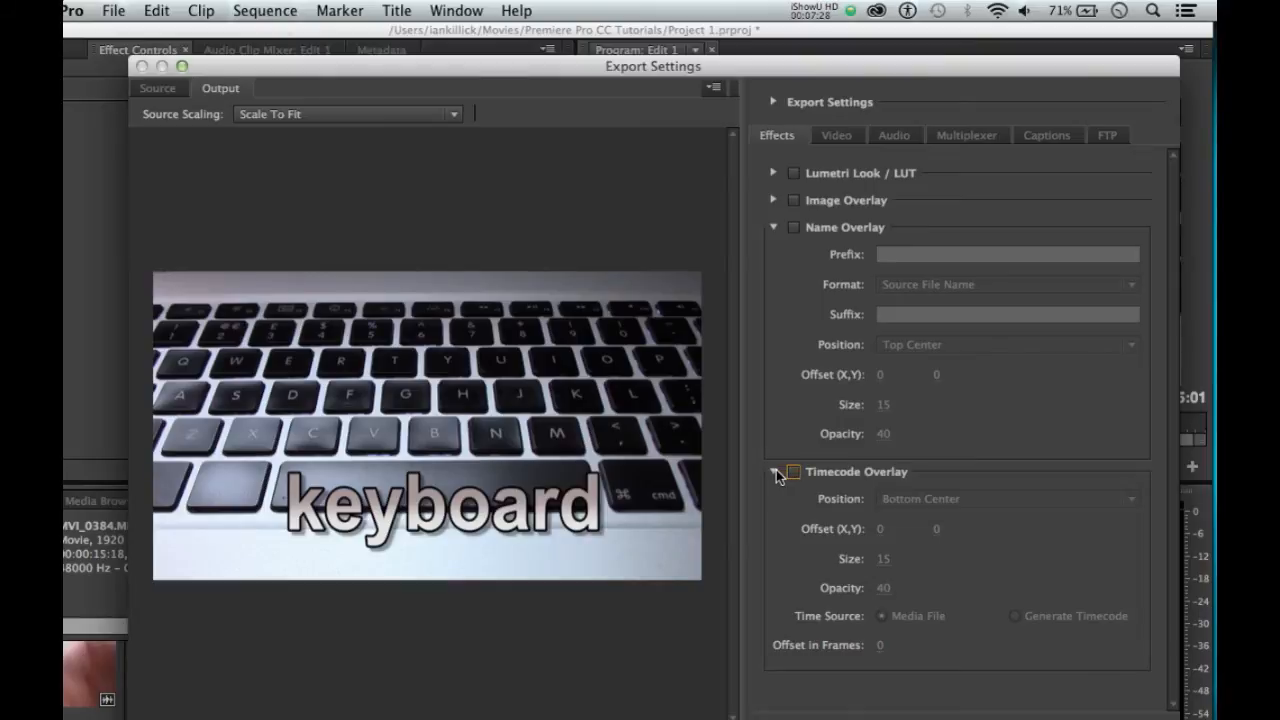
click(775, 470)
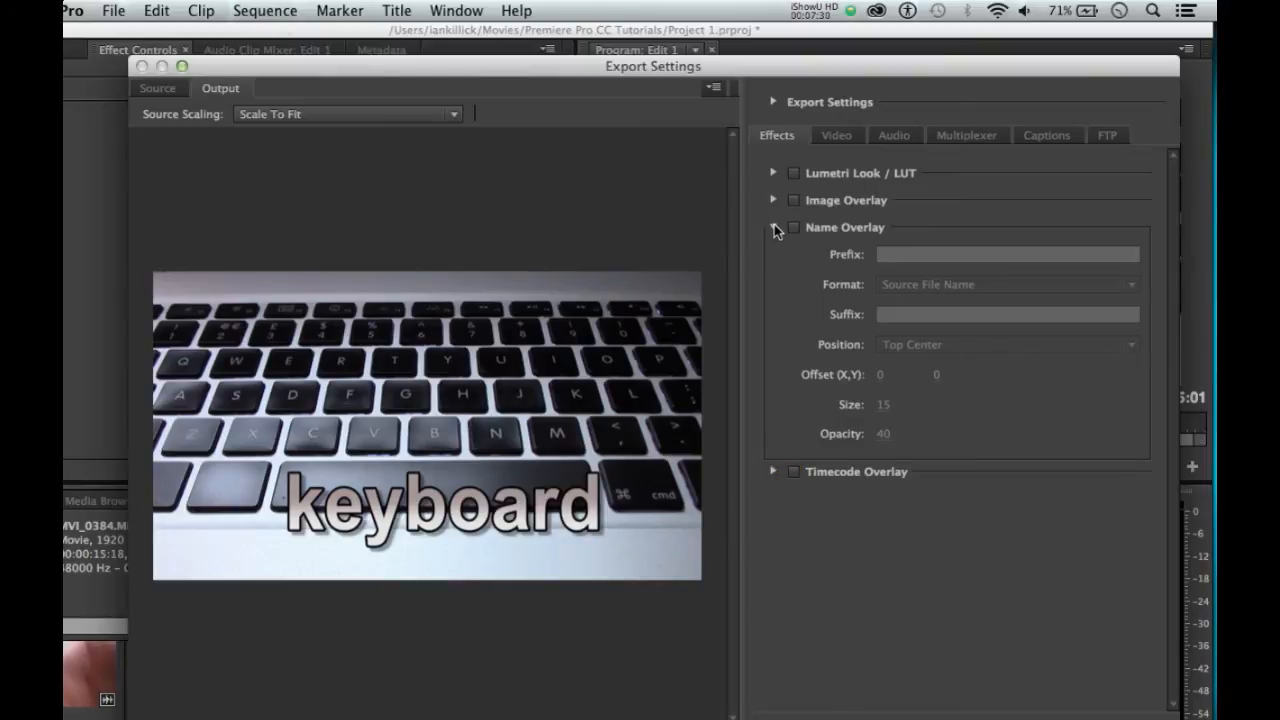
click(774, 226)
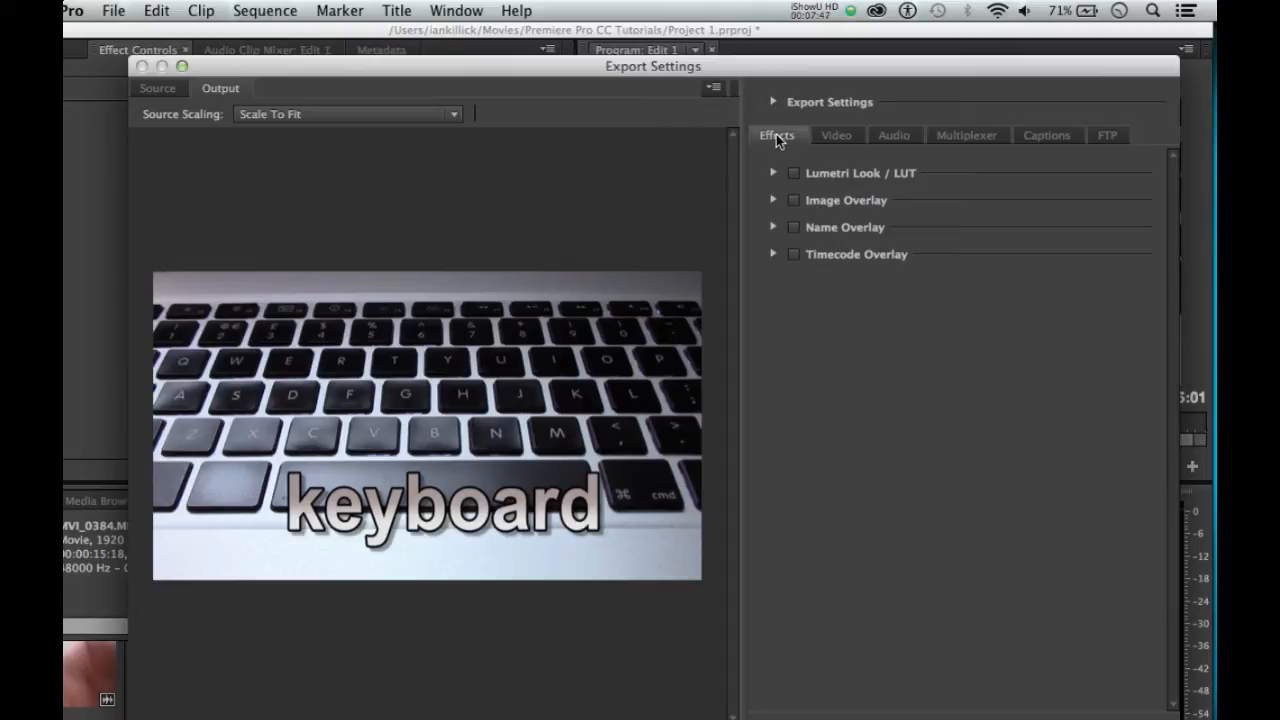
Show the video export settings with only the Basic Video Settings section expanded
click(838, 136)
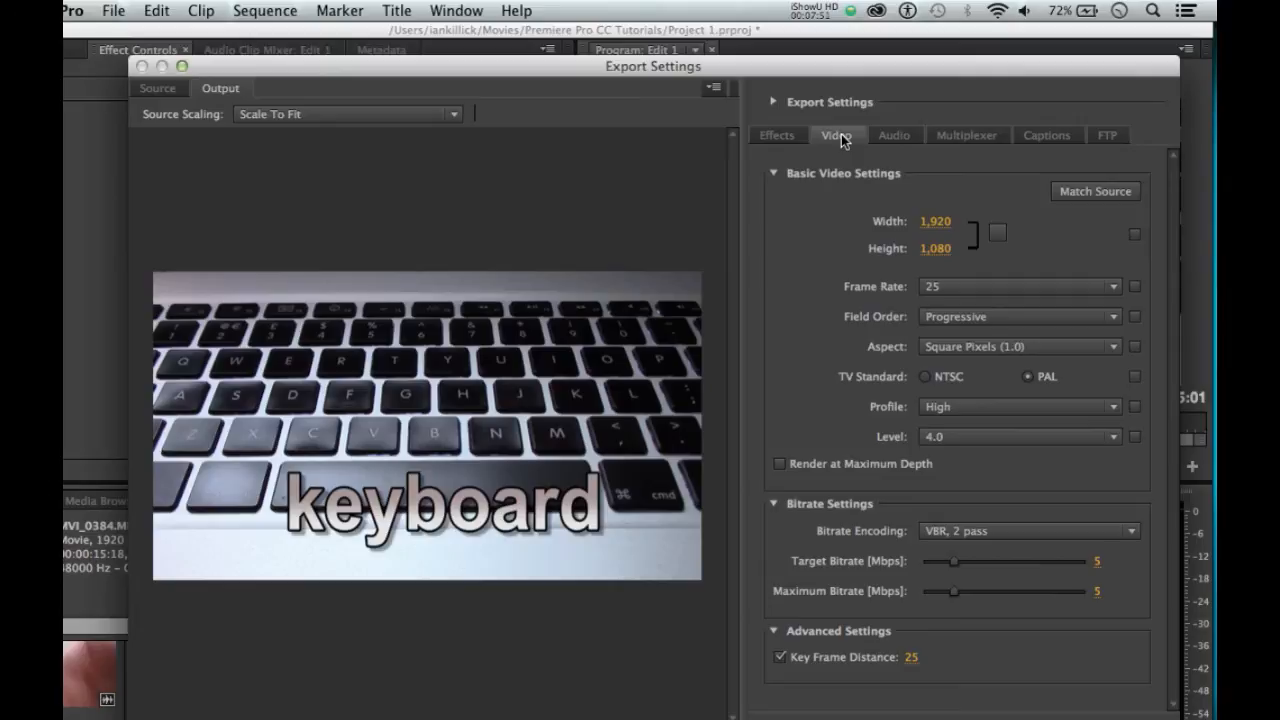
click(773, 173)
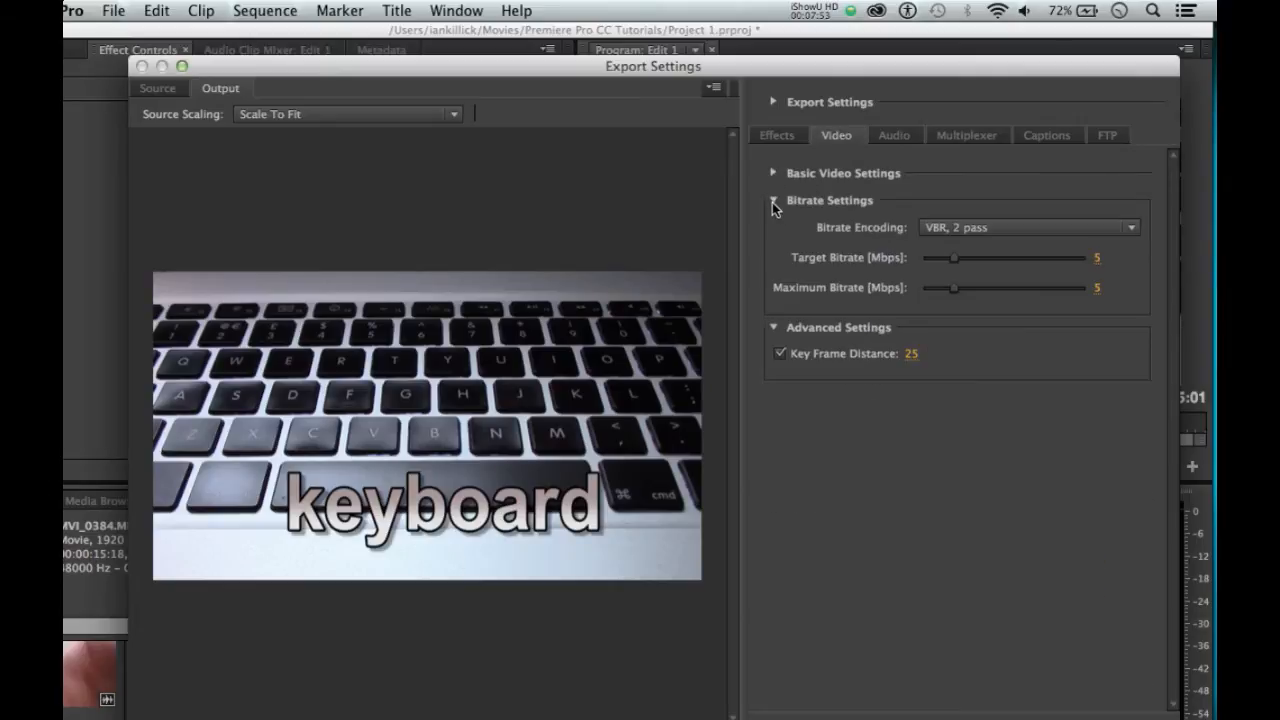
click(772, 201)
click(772, 227)
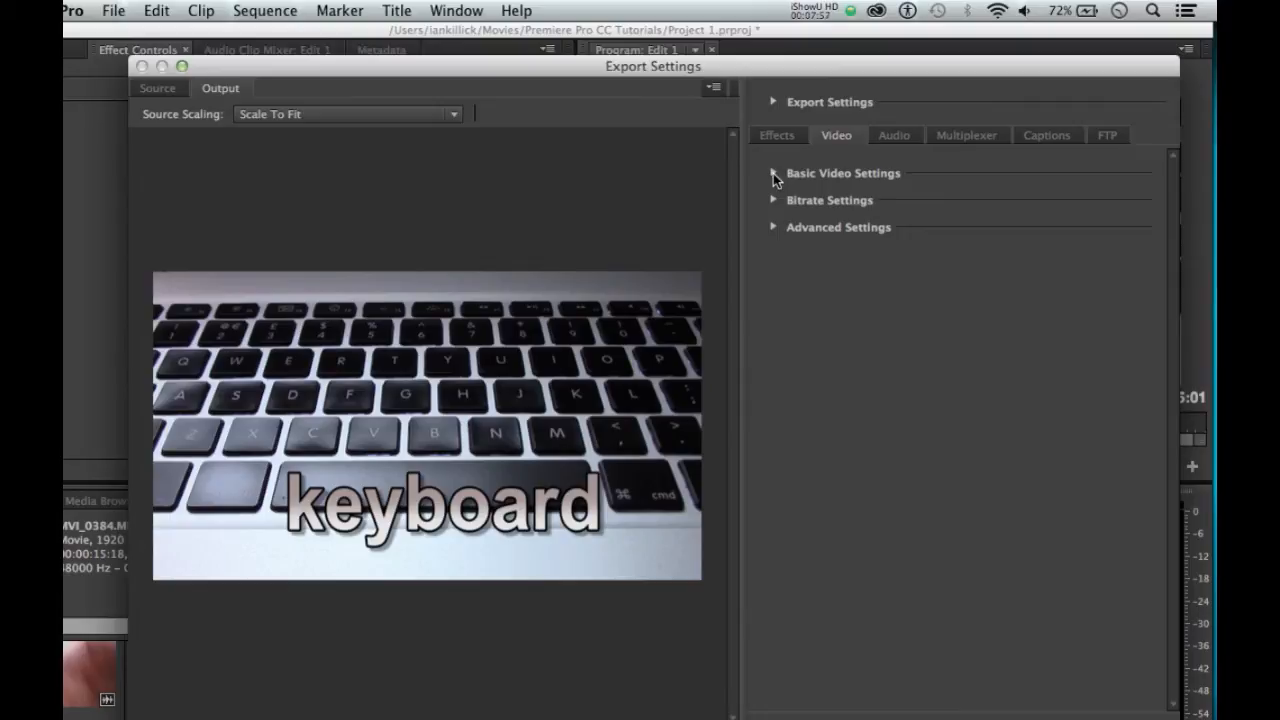
click(773, 173)
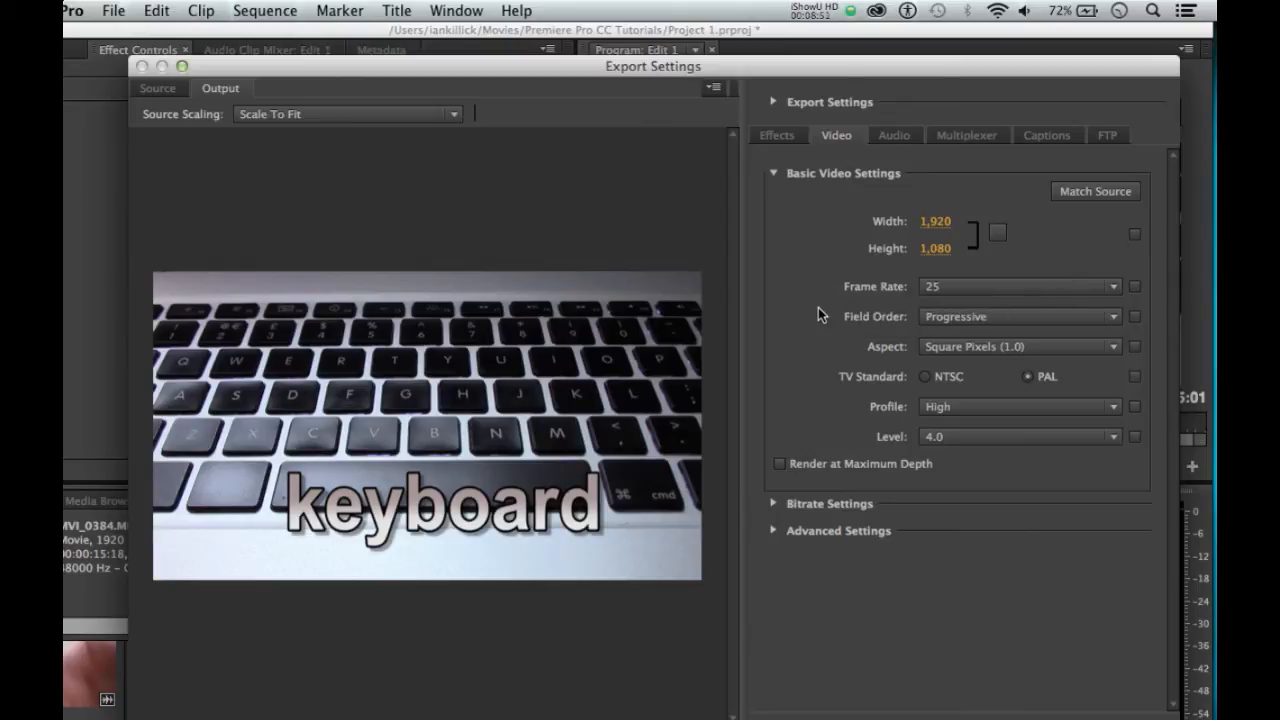
Choose a frame rate of 25 and the Progressive field order for the export
click(950, 288)
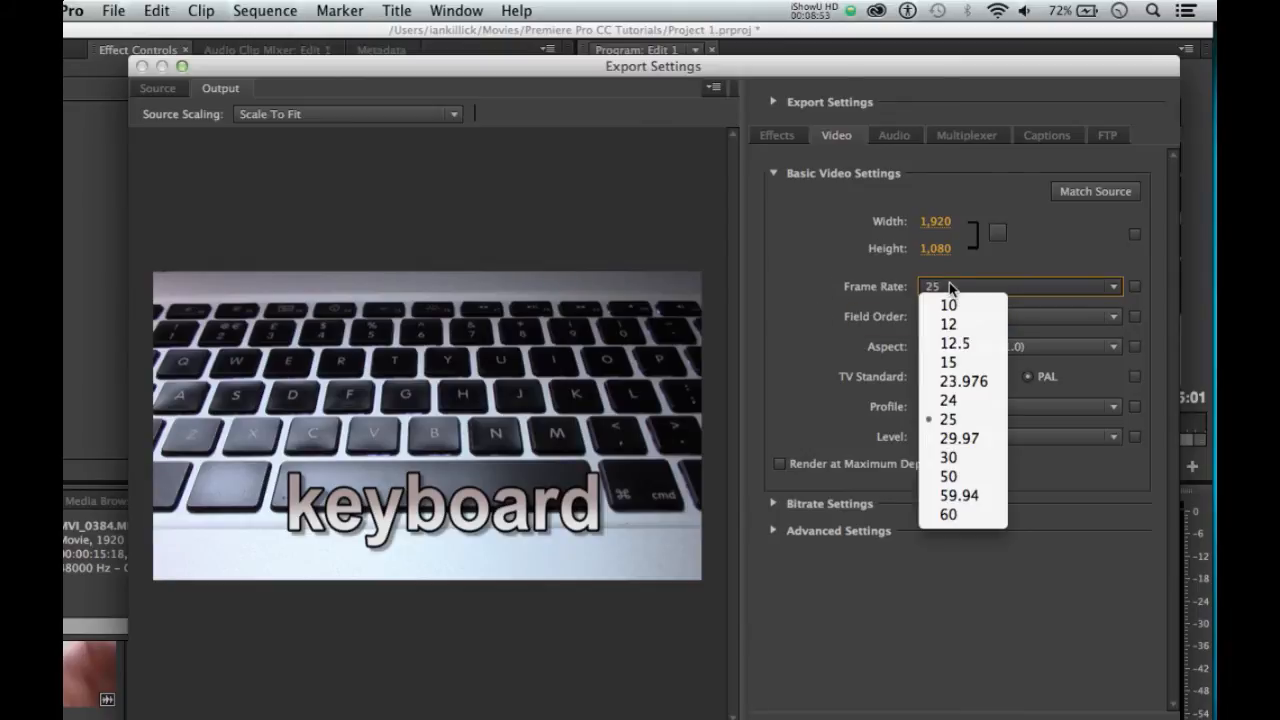
click(948, 419)
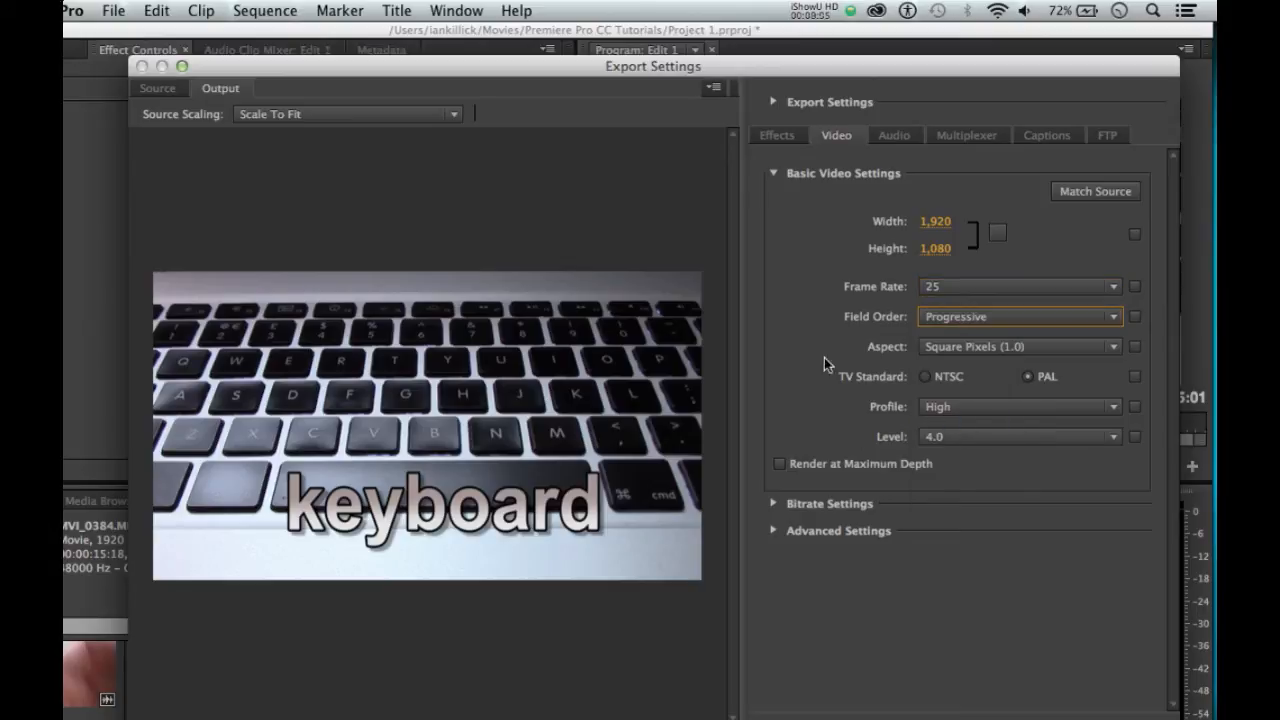
click(951, 317)
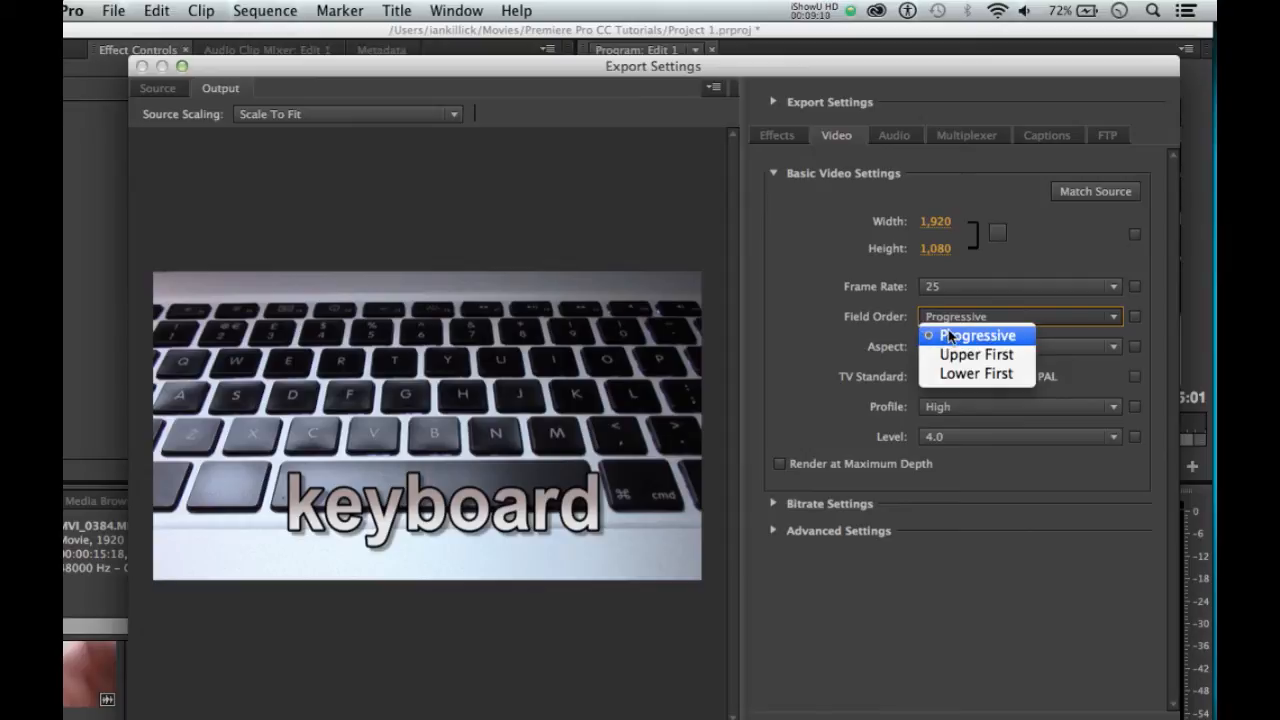
click(950, 334)
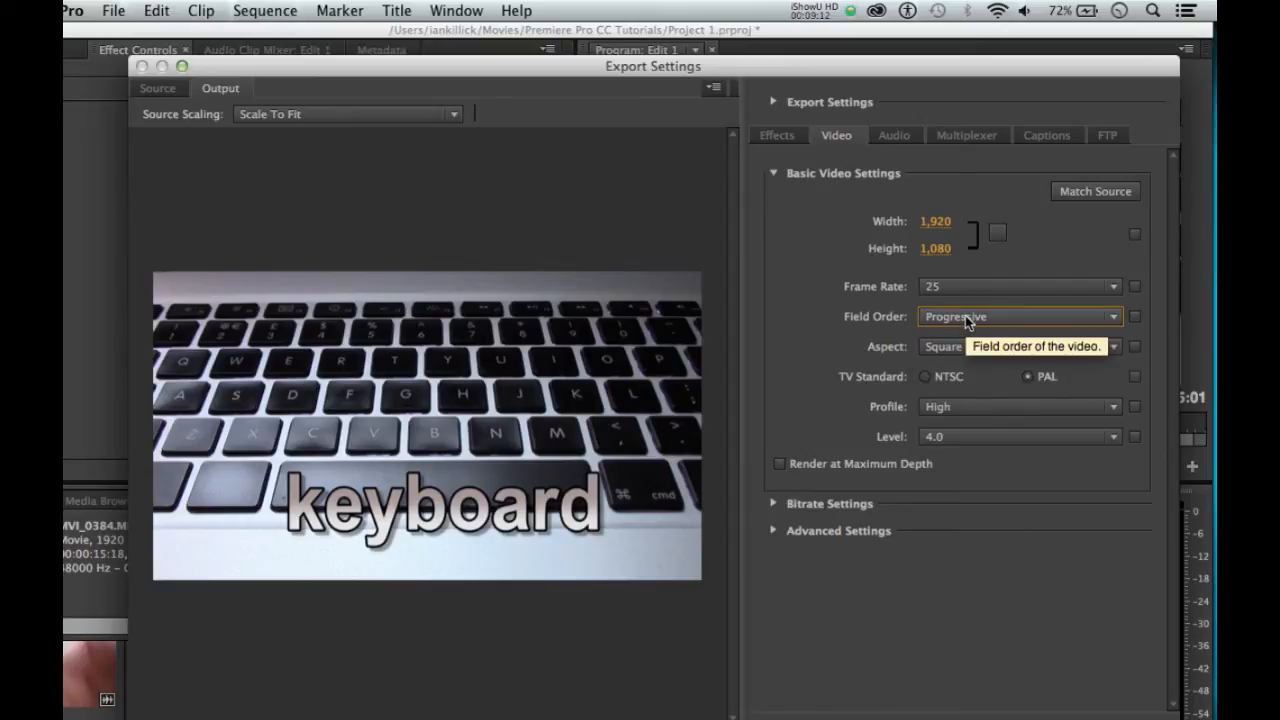
Try the Upper First field order, and set the field order to Lower First
click(965, 315)
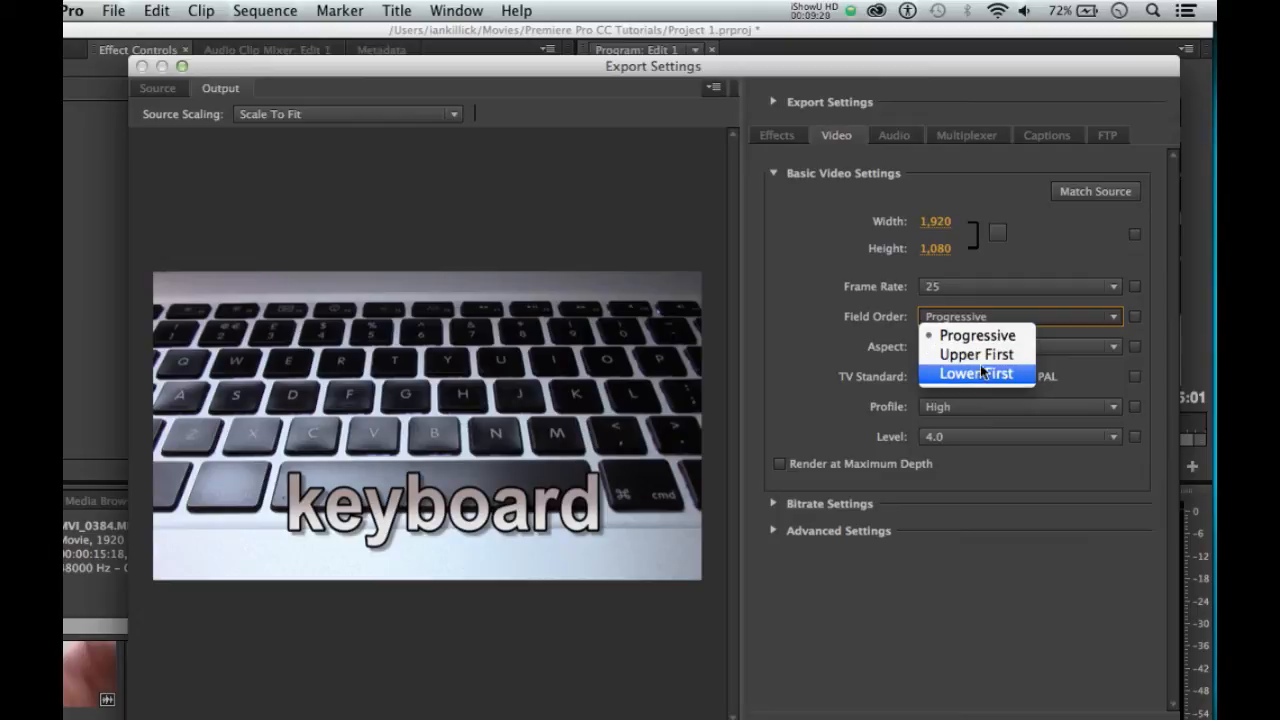
click(980, 358)
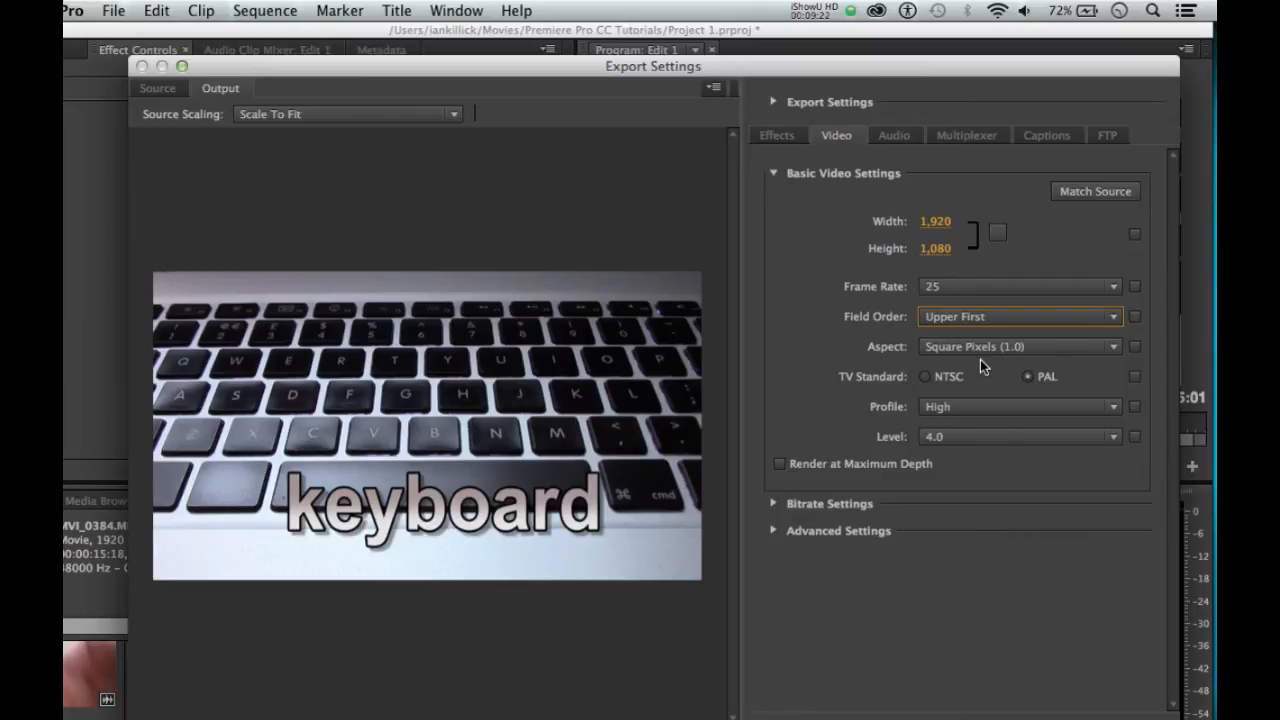
click(1012, 316)
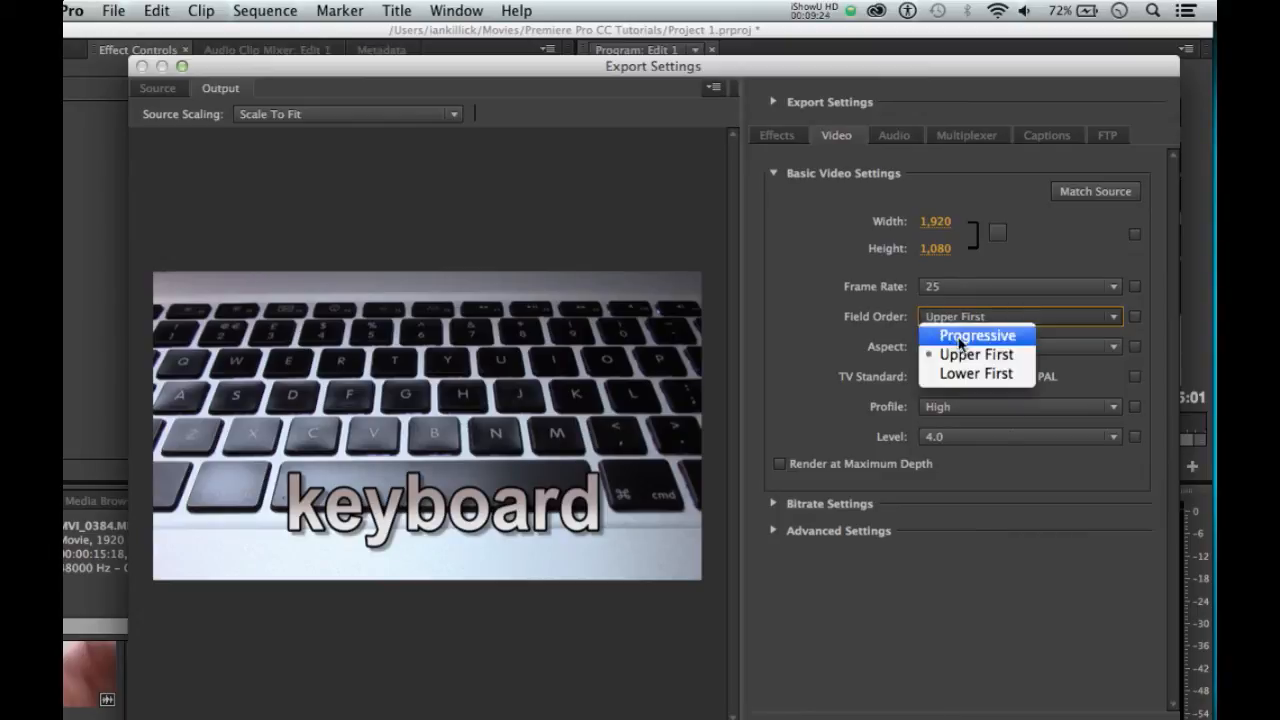
click(952, 376)
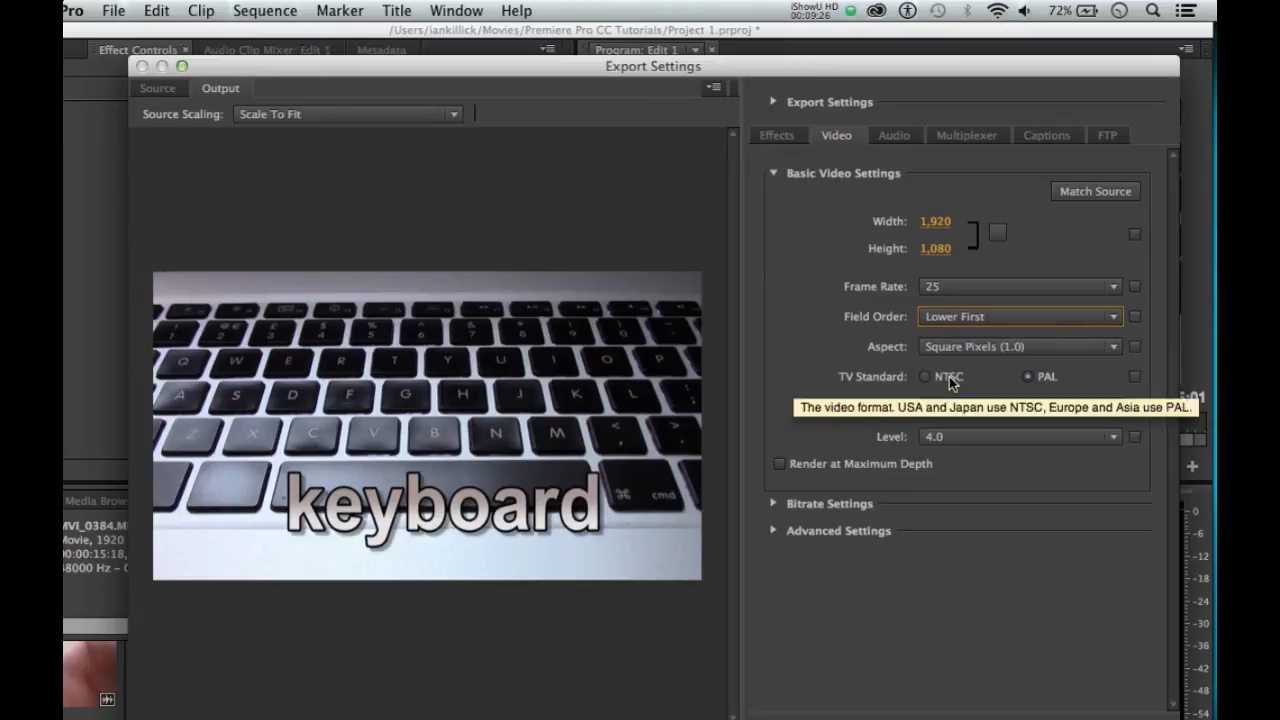
Set the export's field order to Progressive and choose Square Pixels (1.0) as the aspect
click(934, 320)
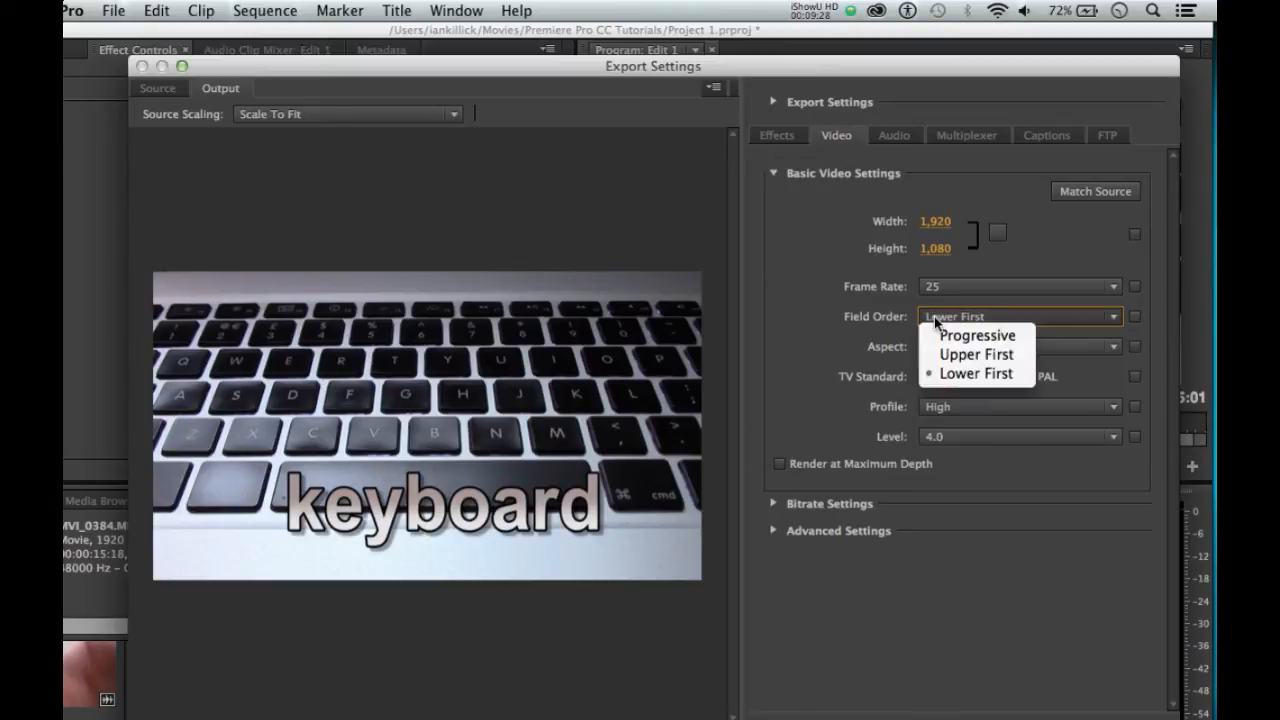
click(951, 333)
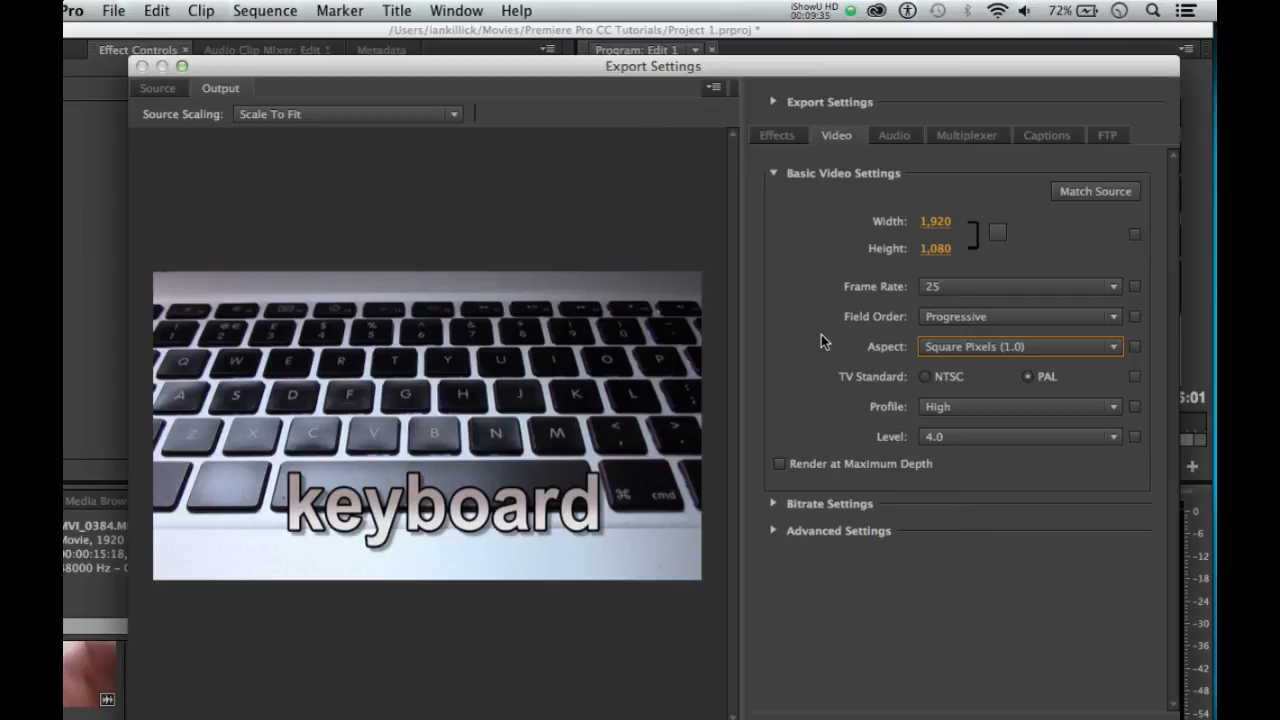
click(942, 352)
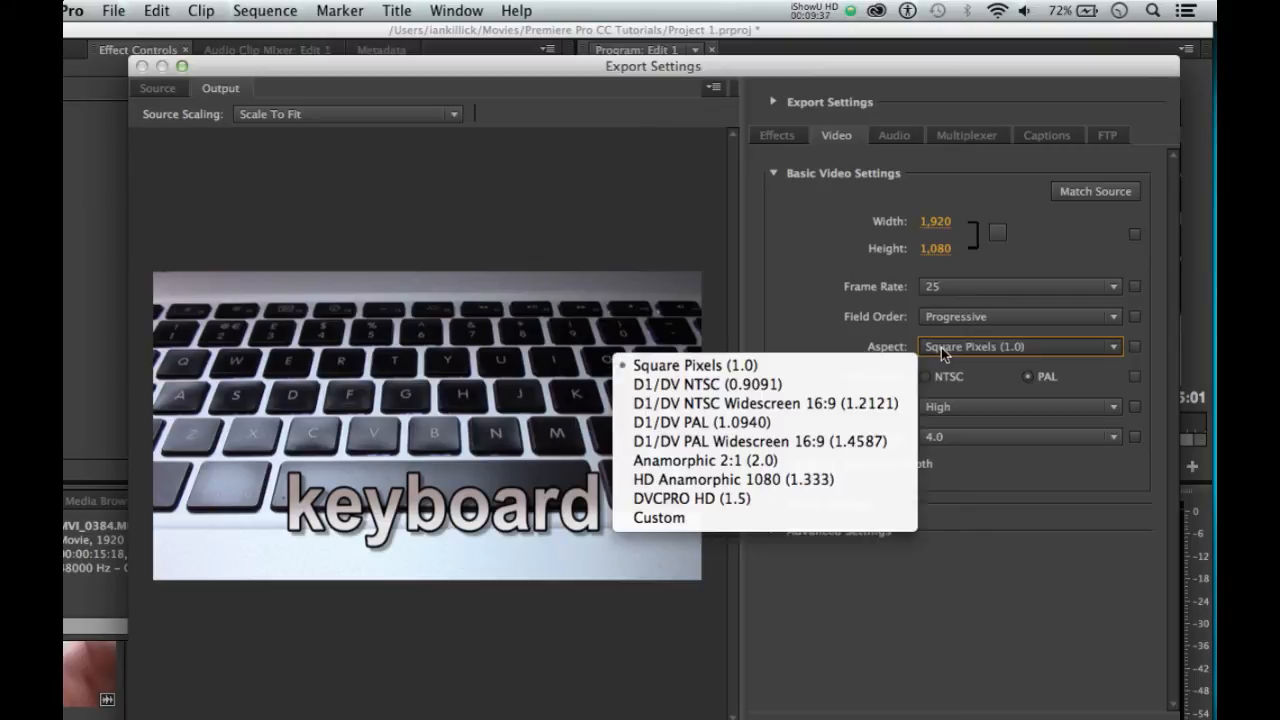
click(750, 367)
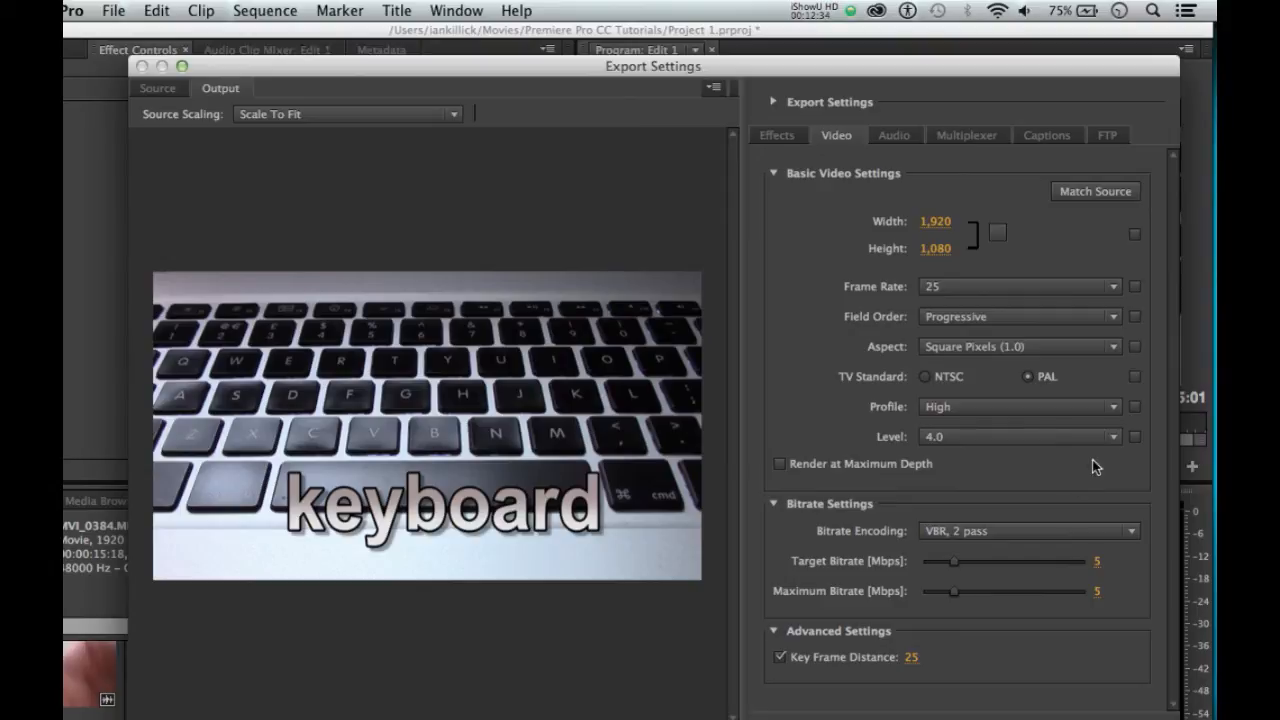
Choose the High profile and level 4.0, and enable rendering at maximum depth
click(1115, 407)
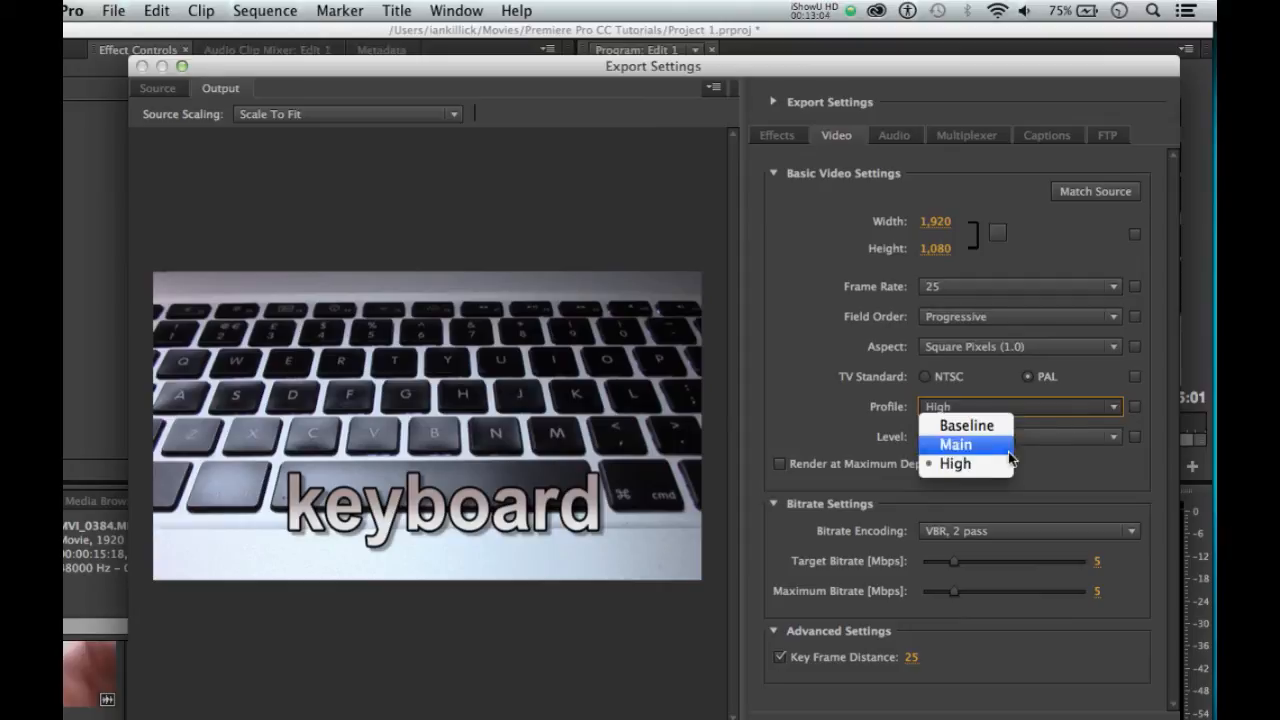
click(976, 465)
click(1116, 437)
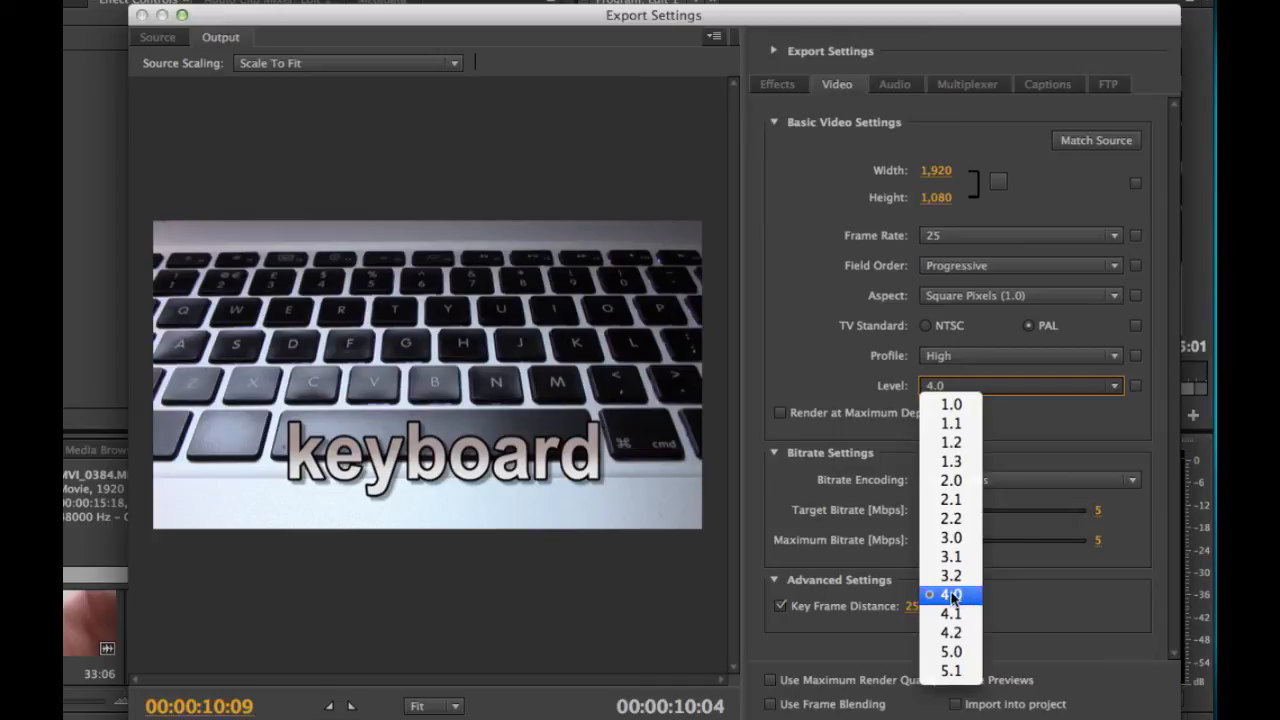
click(950, 595)
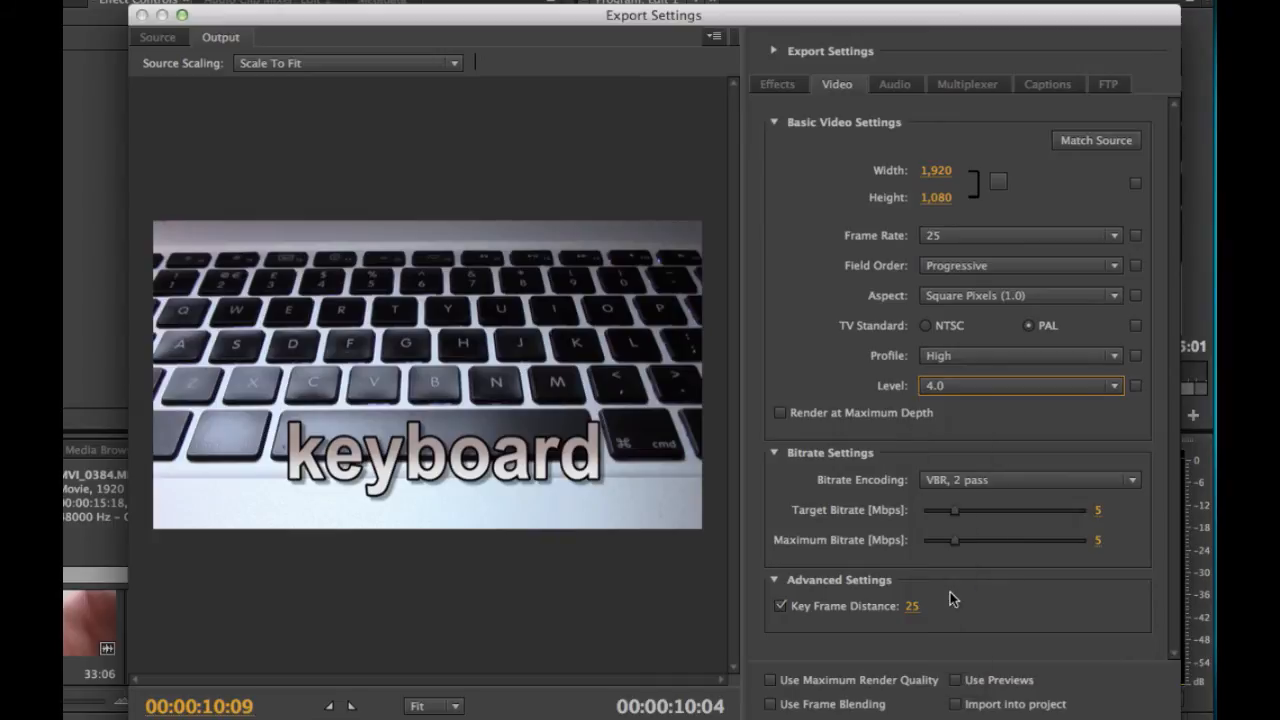
click(781, 413)
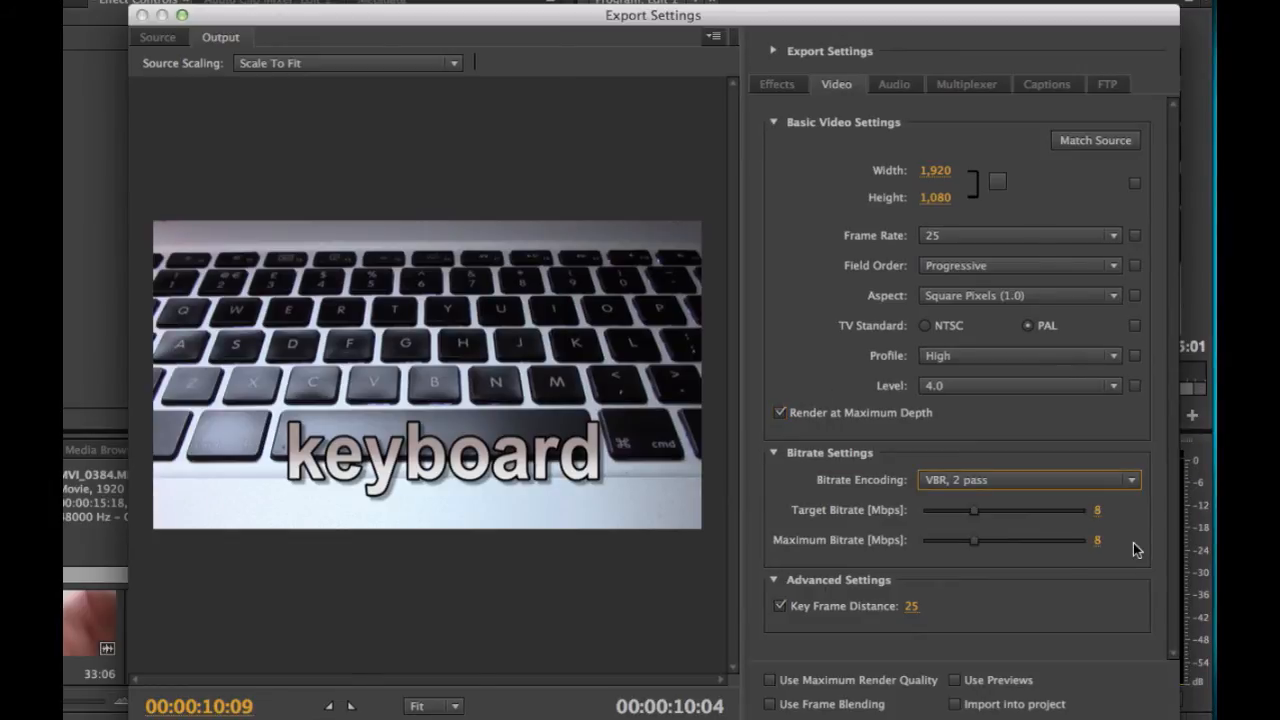
Set the bitrate encoding to VBR, 1 pass with a target bitrate of 5 Mbps and a maximum of 8 Mbps
click(1128, 481)
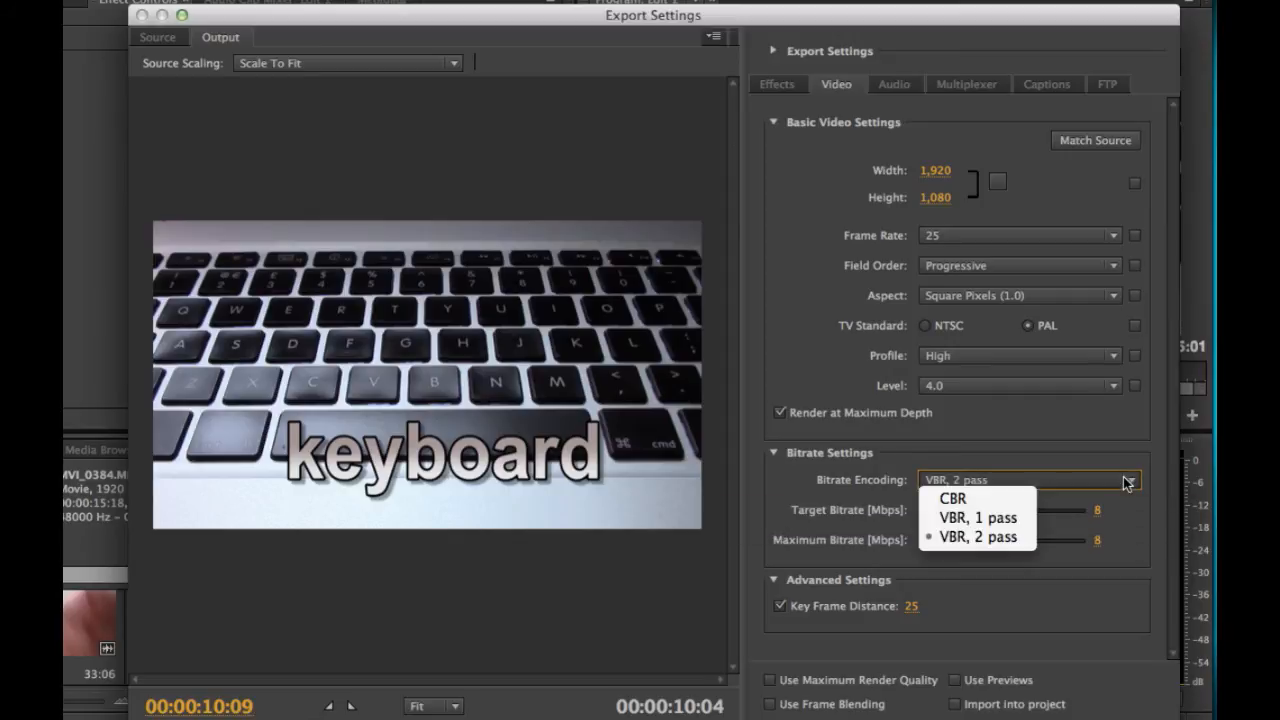
click(955, 518)
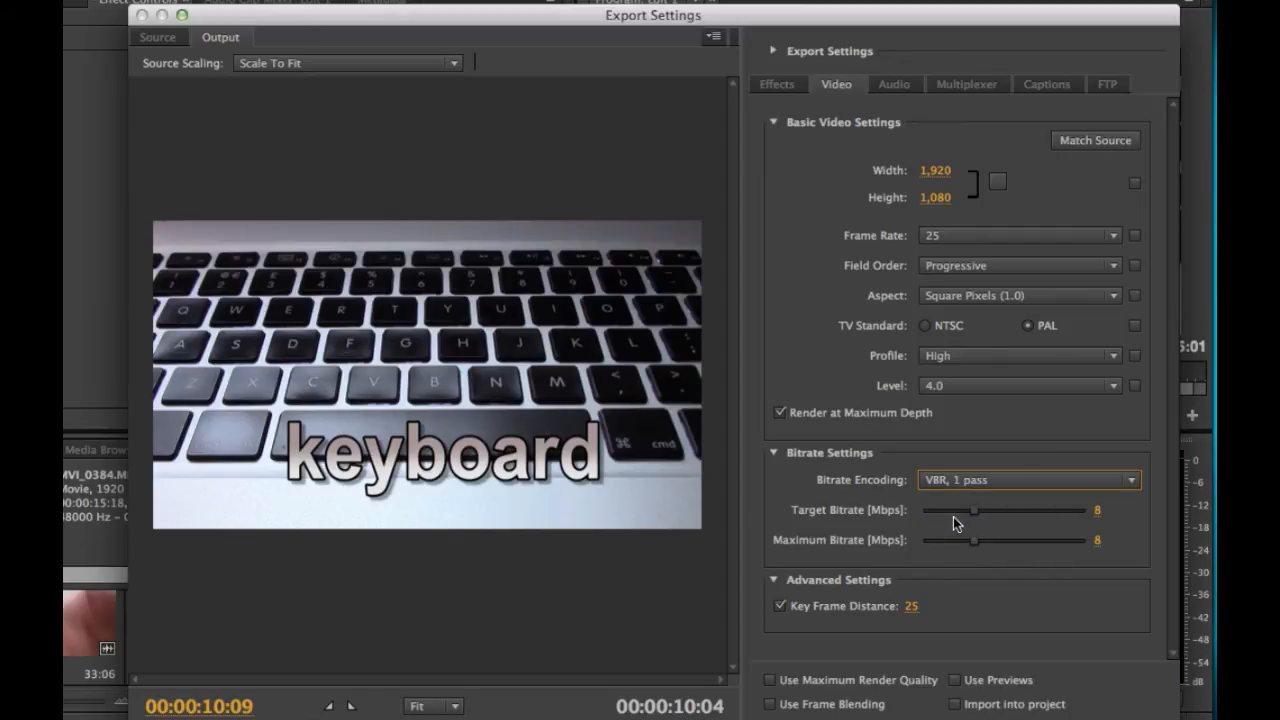
click(1097, 511)
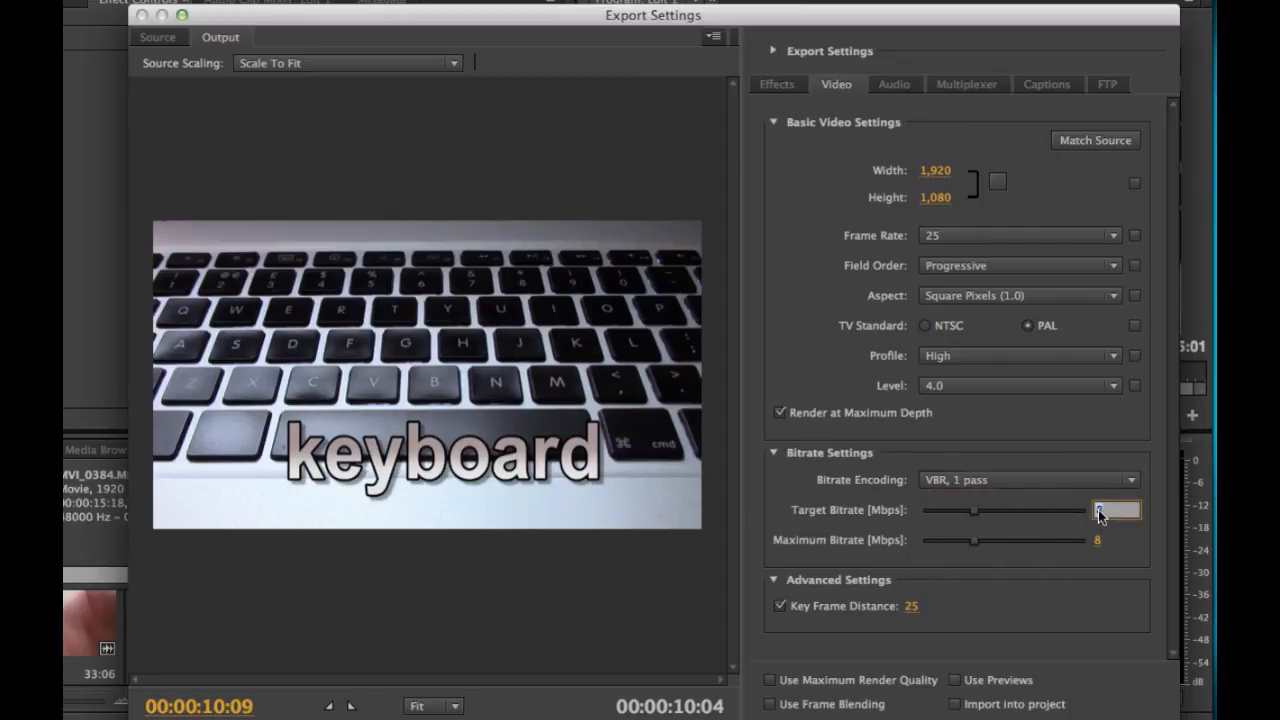
text(5)
click(1114, 556)
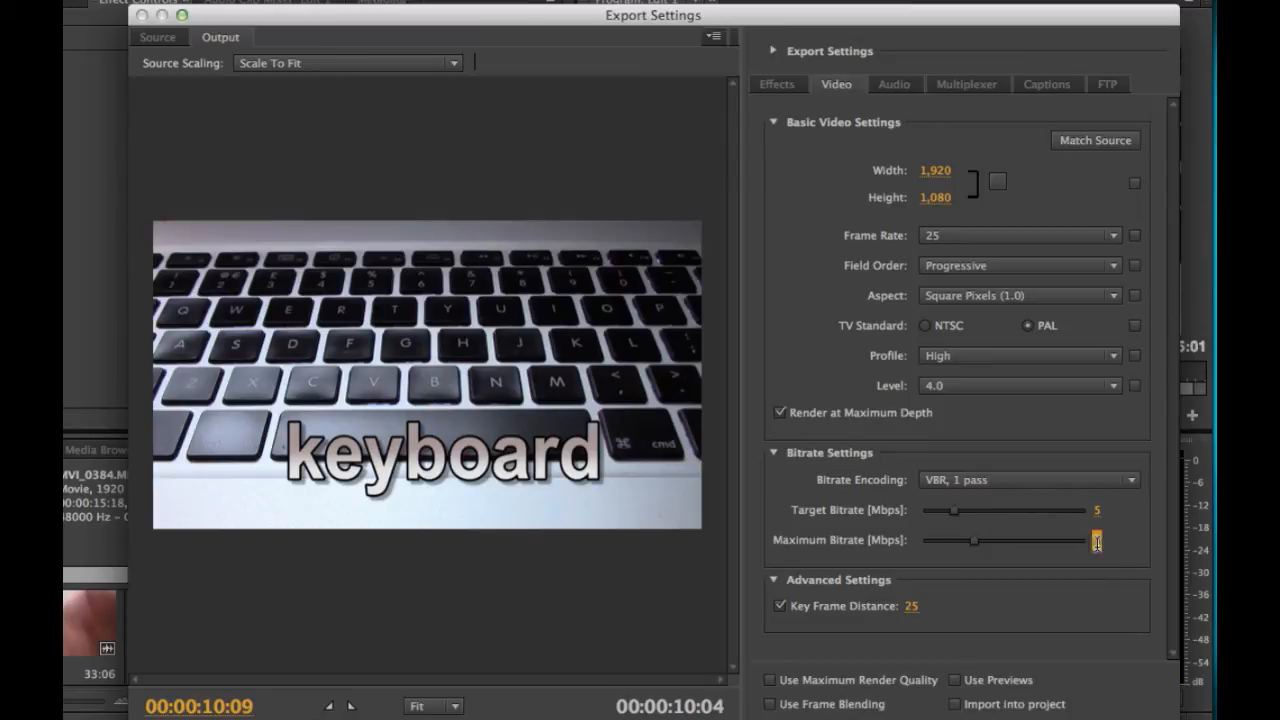
click(1097, 543)
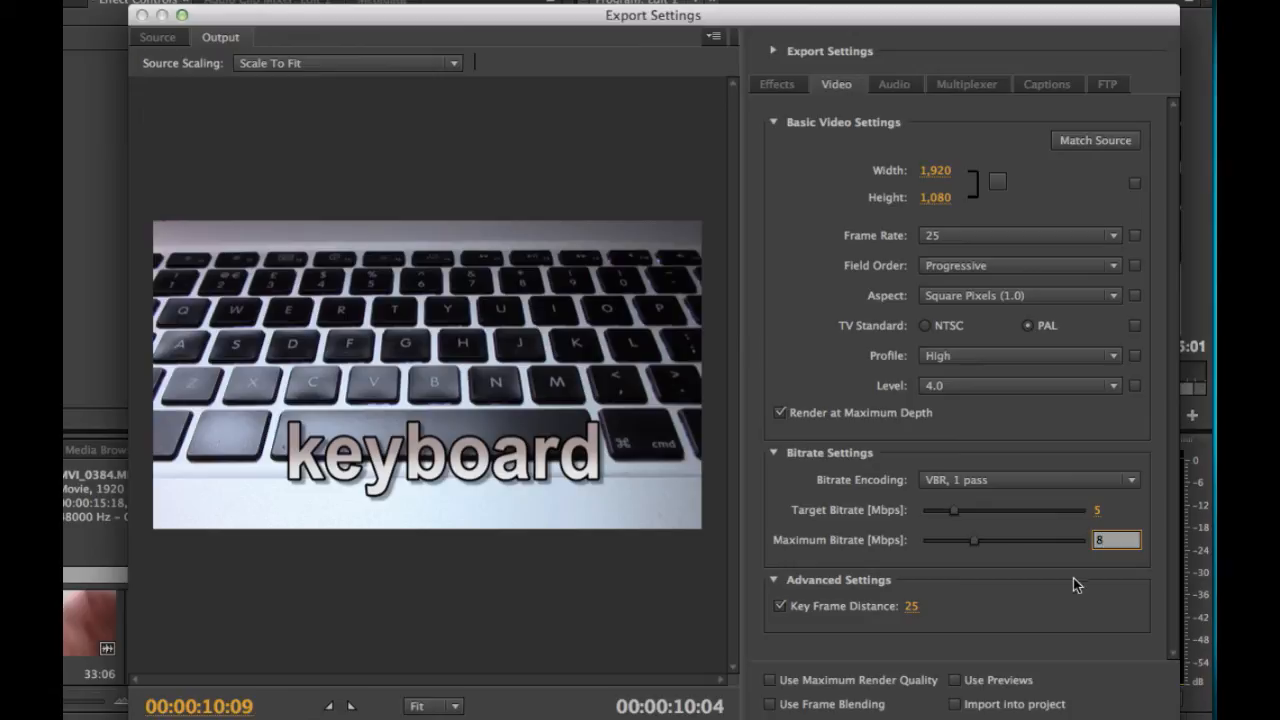
click(1075, 586)
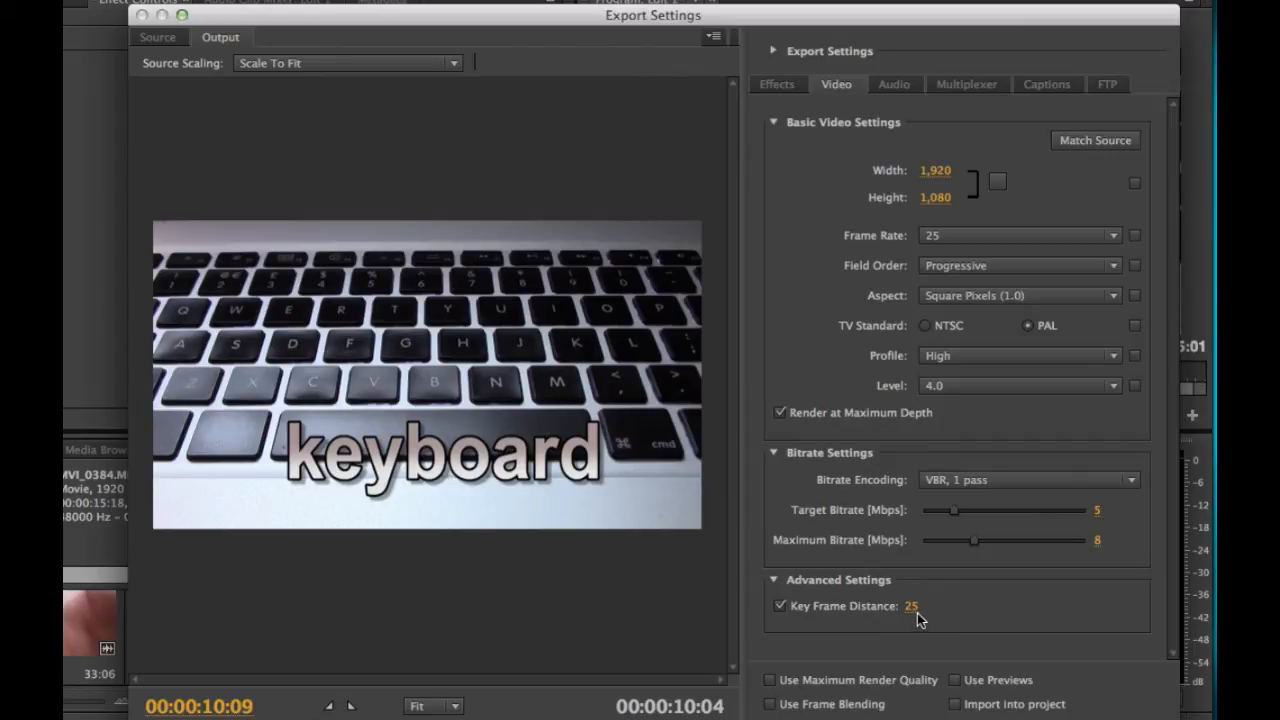
Check the frame rate choices, try a key frame distance of 12, and set it back to 25
click(937, 237)
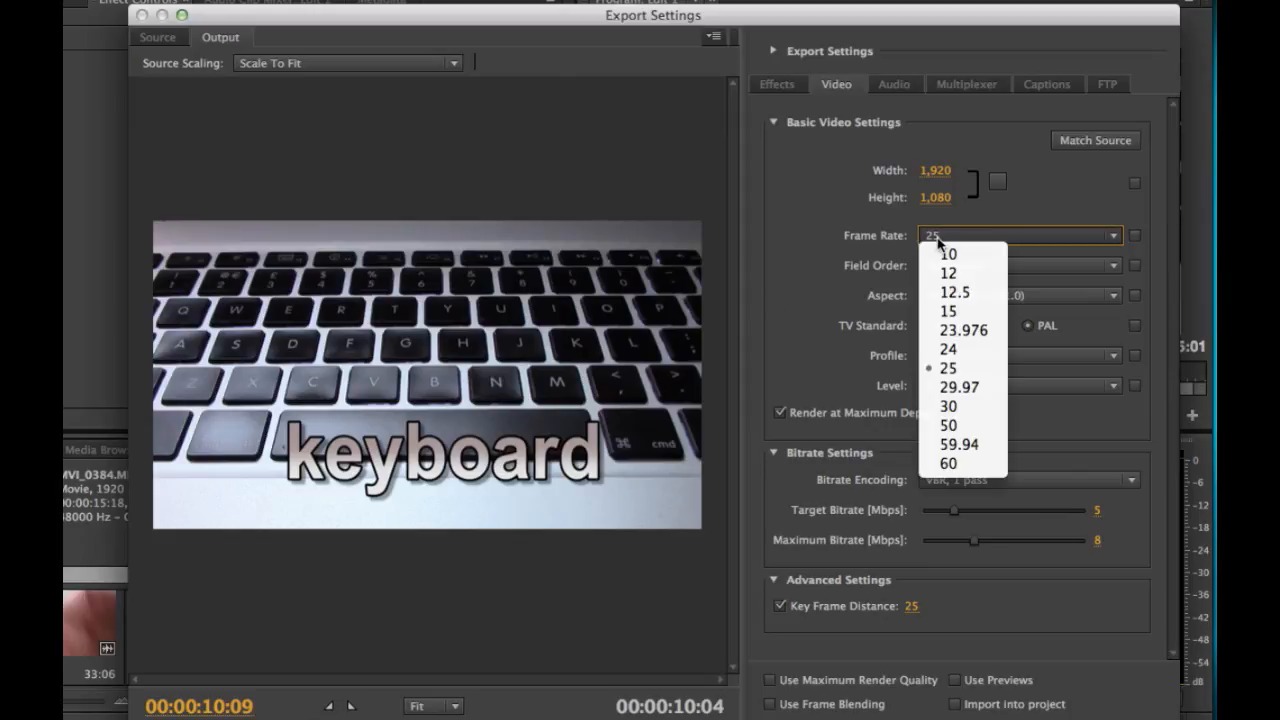
click(828, 287)
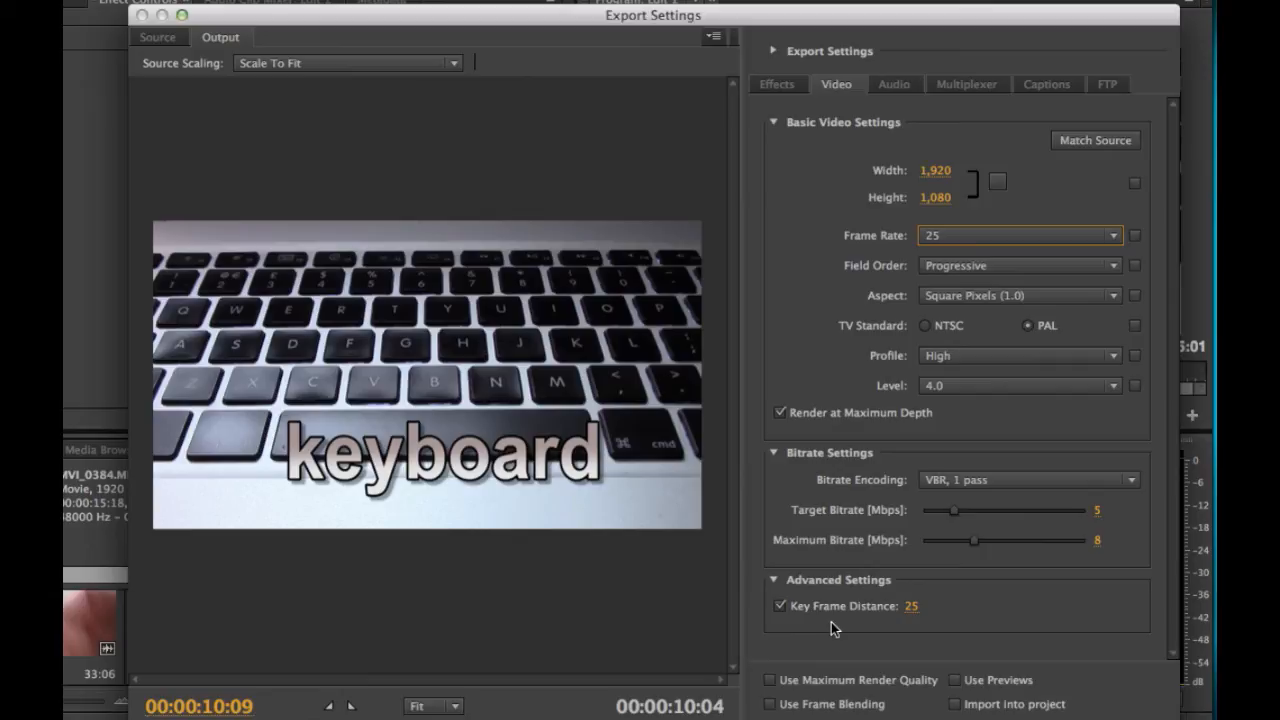
click(910, 608)
text(12)
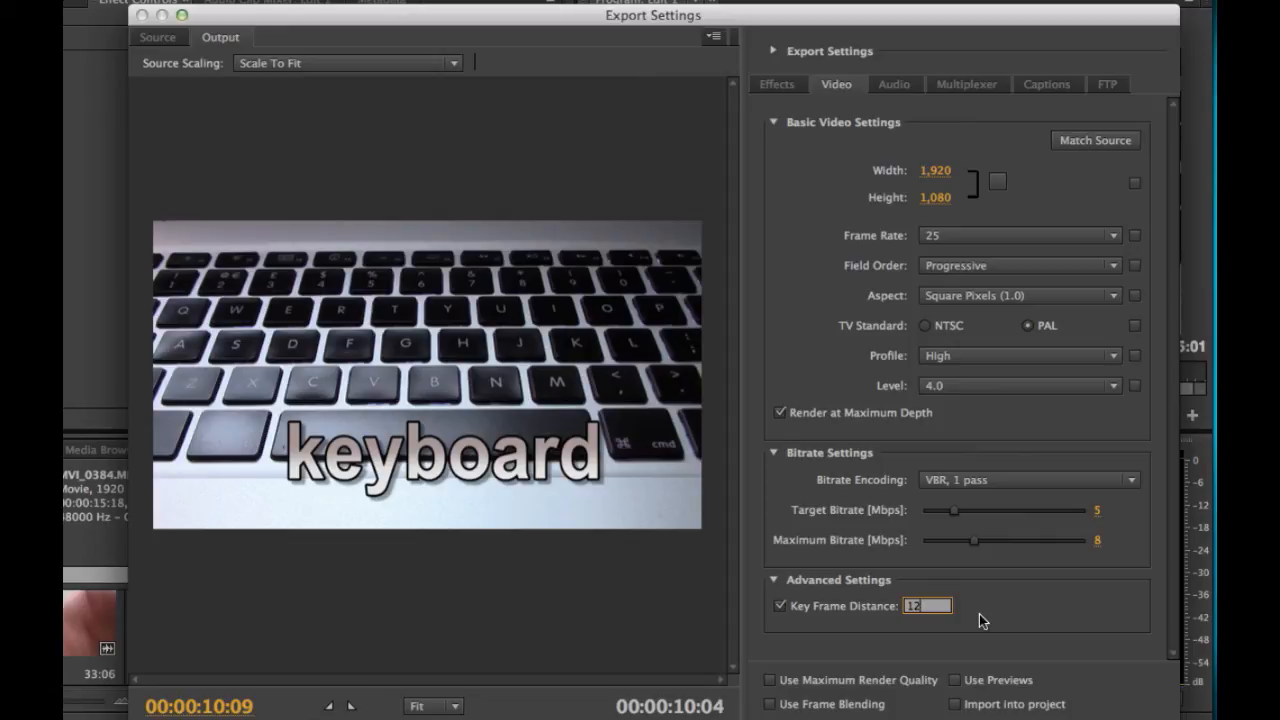
key(BackSpace)
key(BackSpace)
text(25)
click(1039, 615)
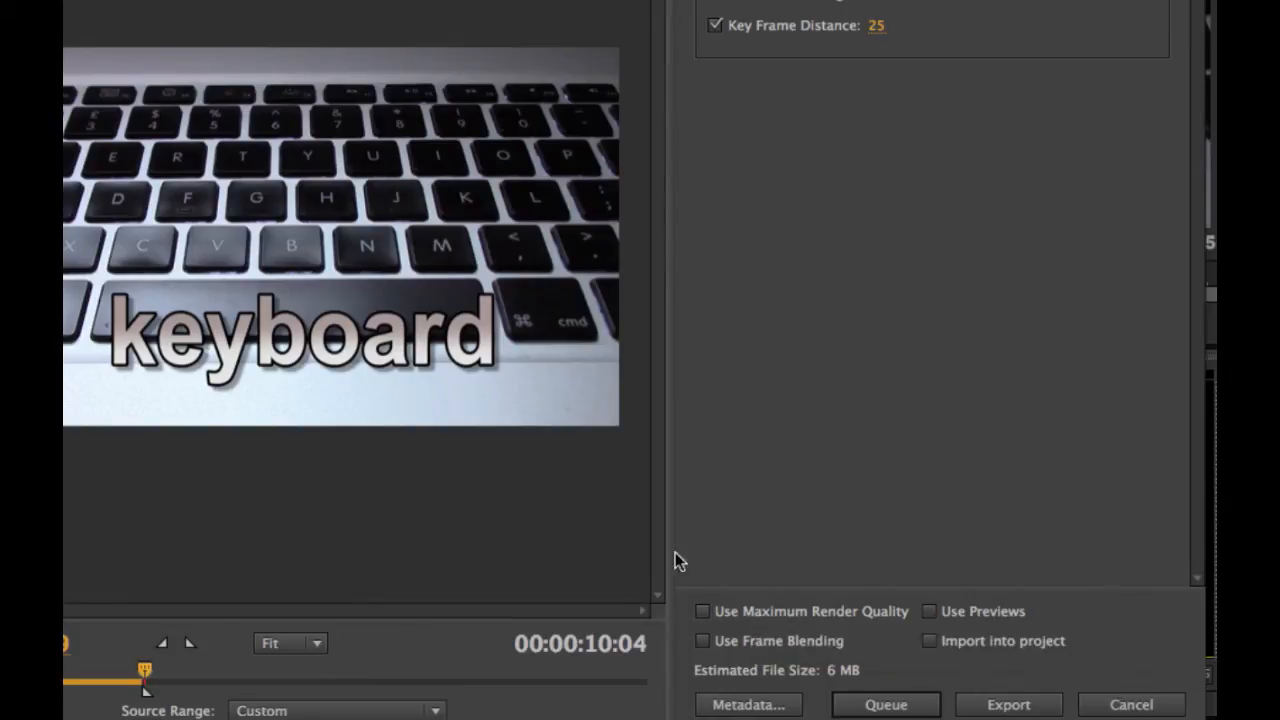
Enable maximum render quality and importing into the project, leave frame blending and previews off, and queue the export in Adobe Media Encoder
click(702, 612)
click(702, 640)
click(930, 611)
click(928, 607)
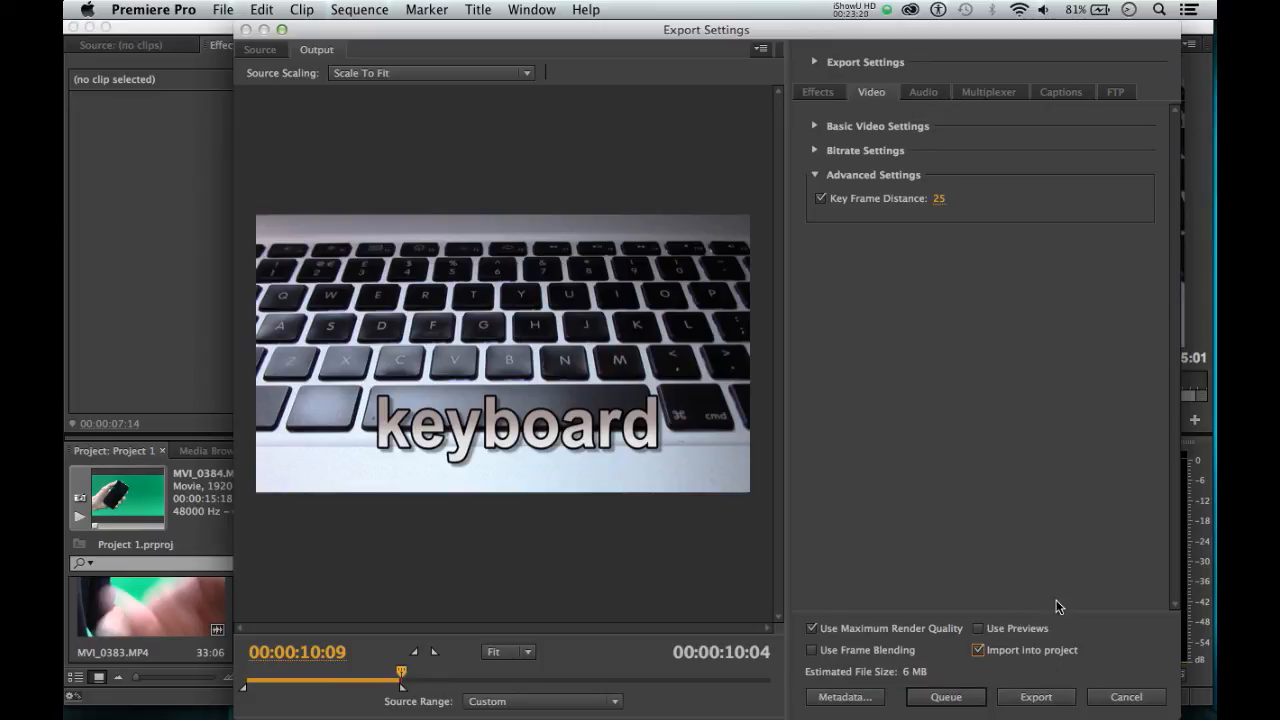
click(946, 697)
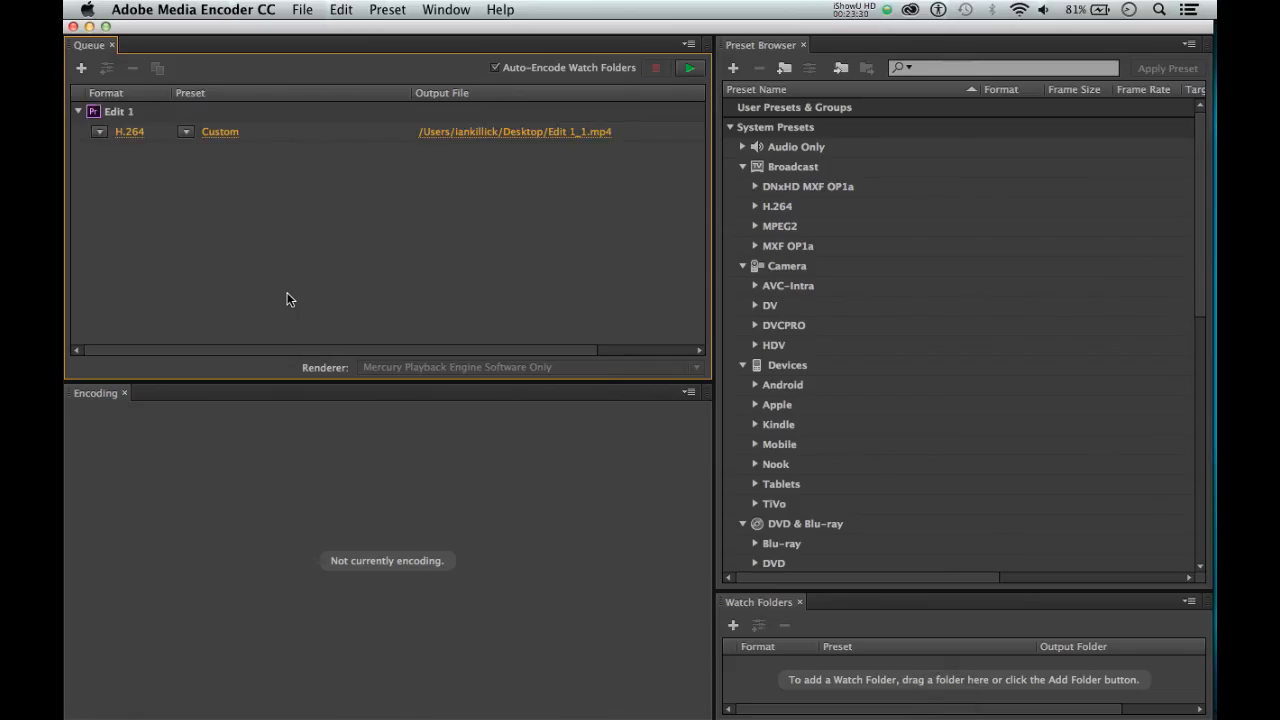
Review the queued Edit 1 item's source details, available formats and custom preset's export settings
click(118, 112)
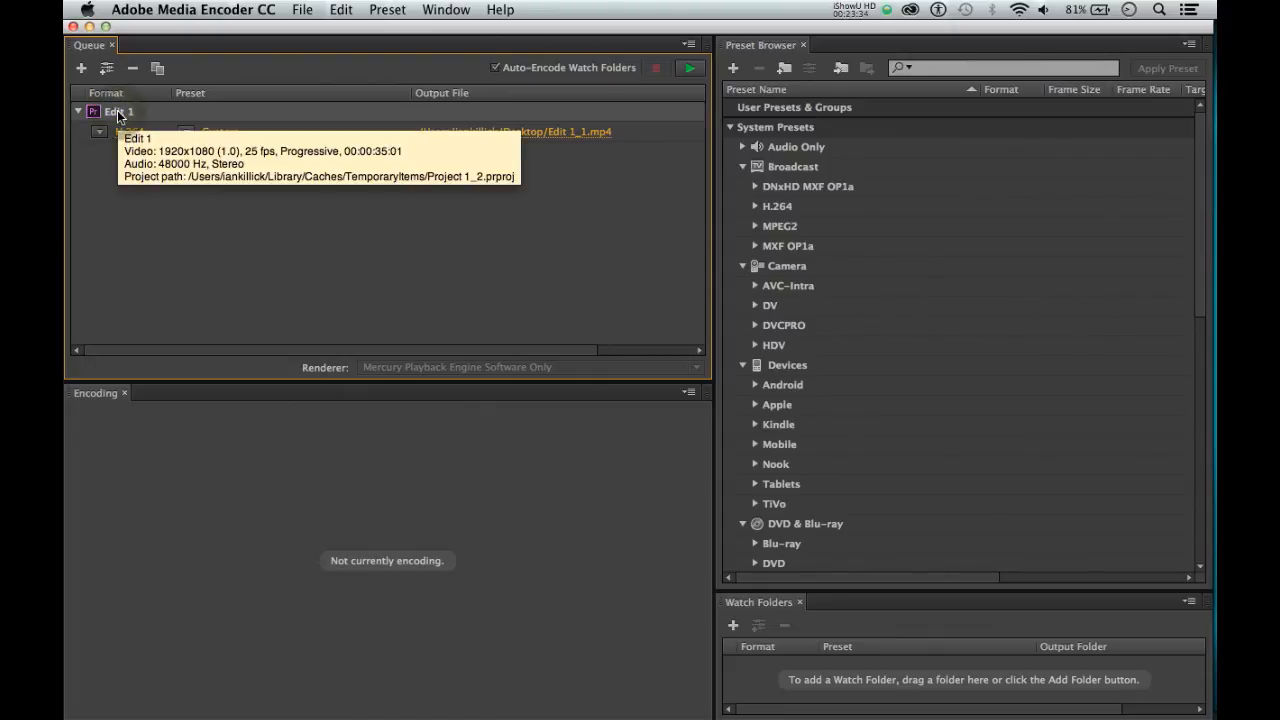
click(97, 197)
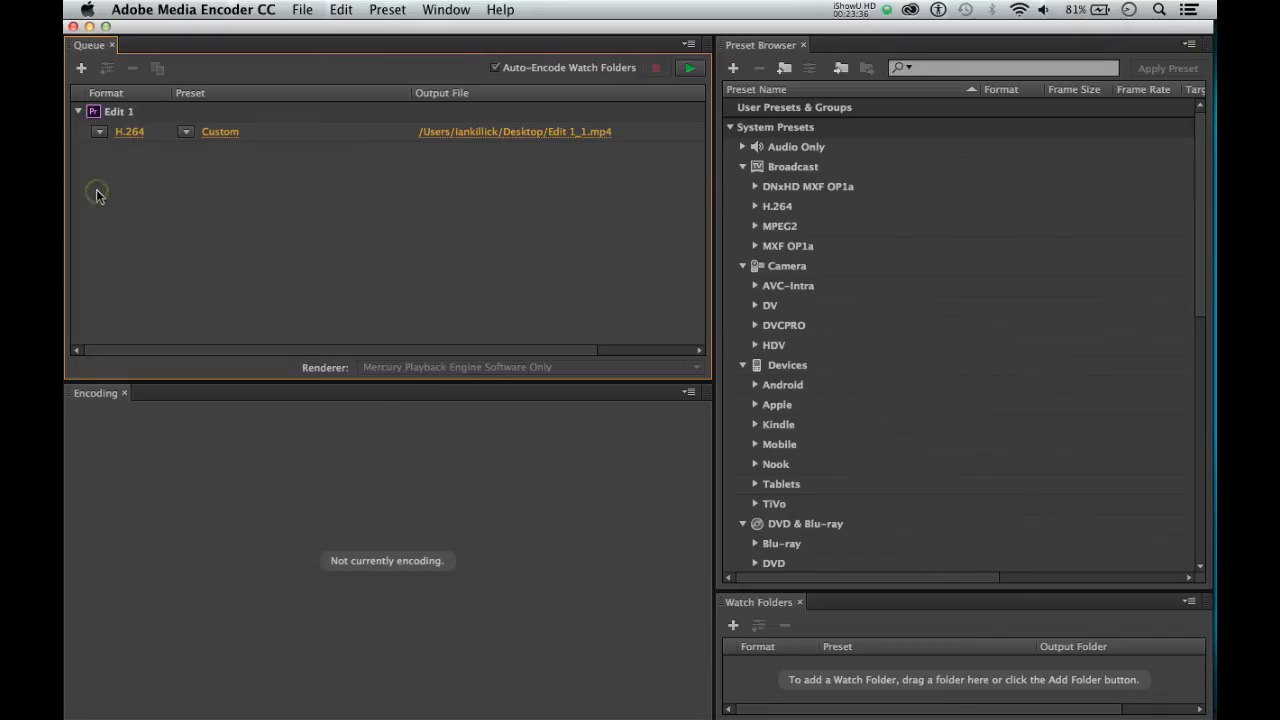
click(100, 132)
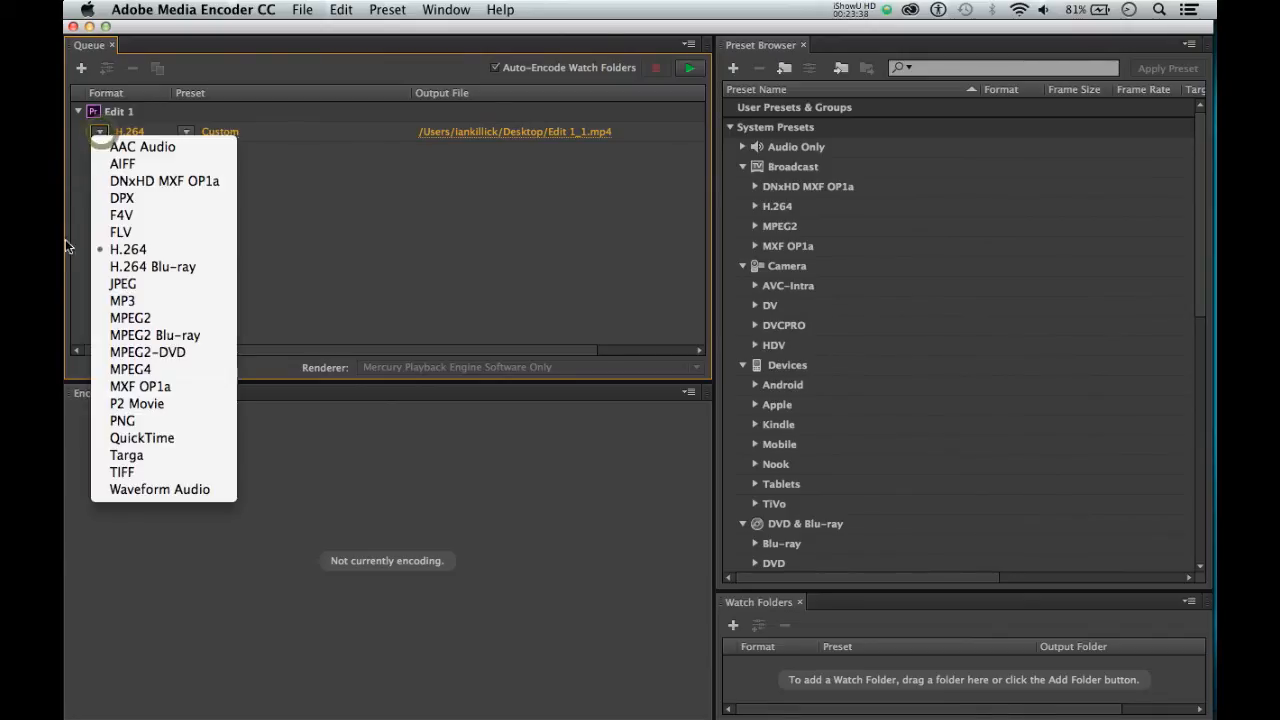
click(297, 258)
mouse_move(222, 135)
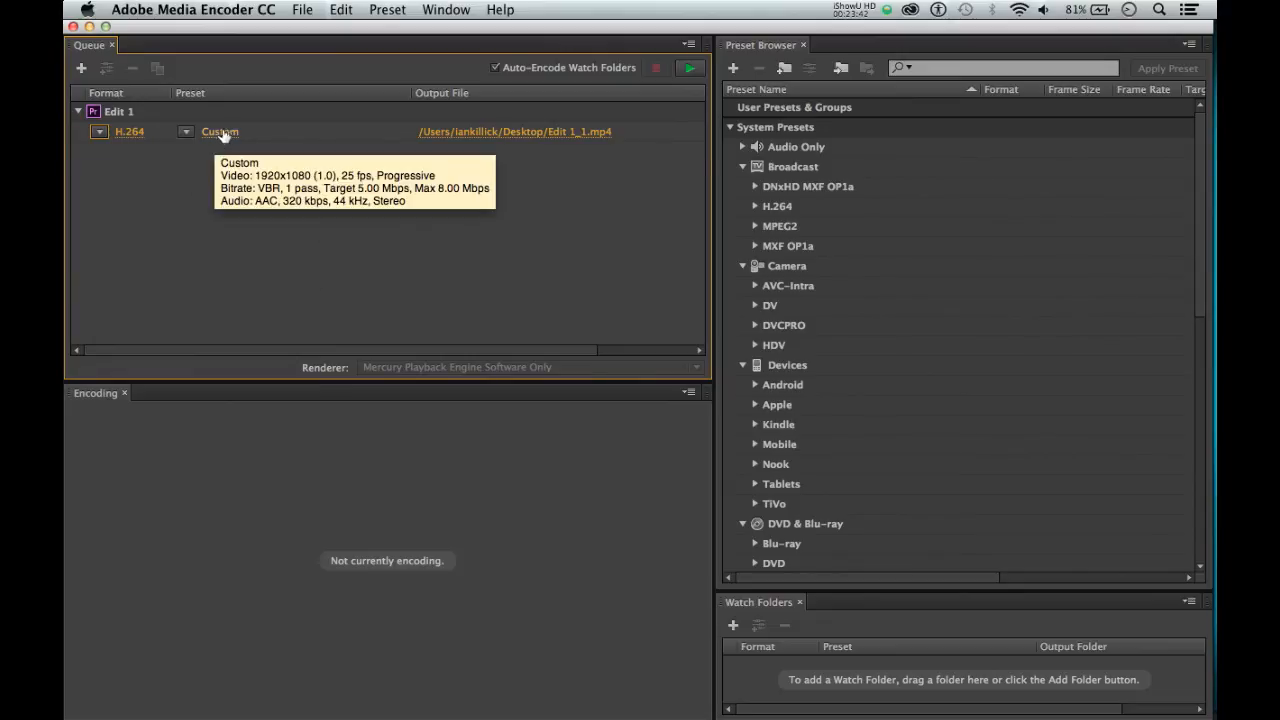
click(222, 134)
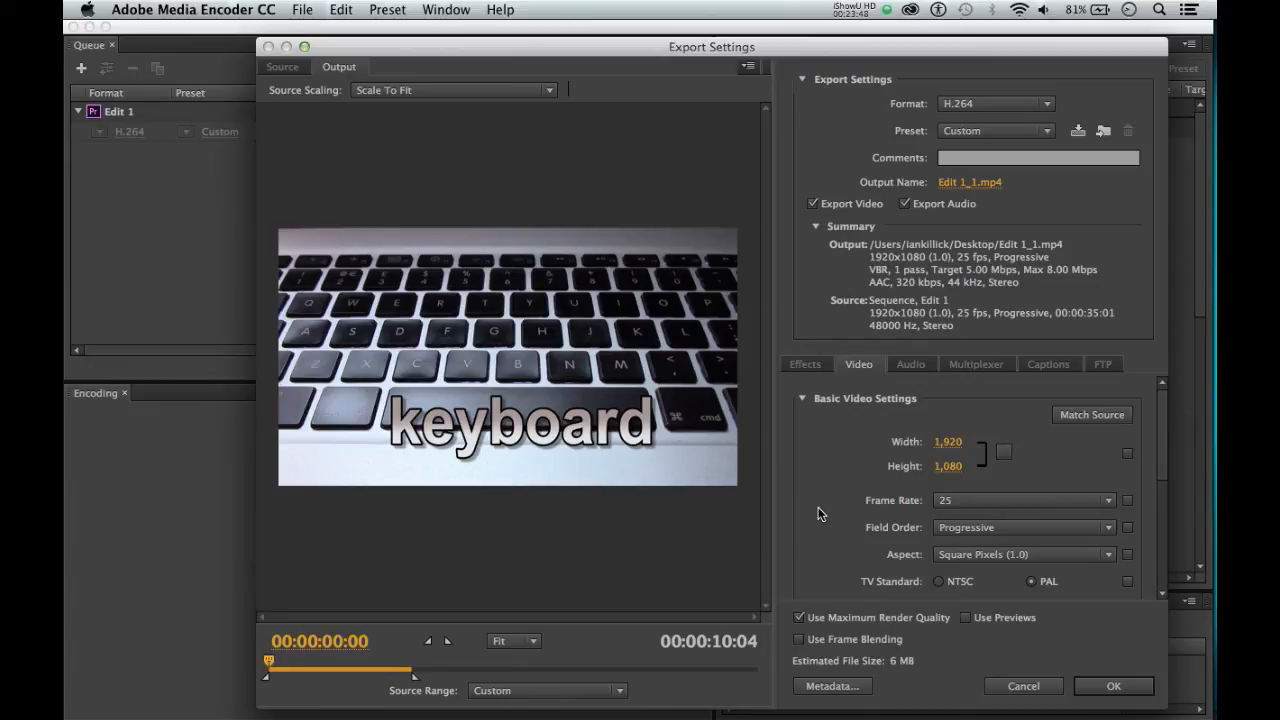
click(1092, 688)
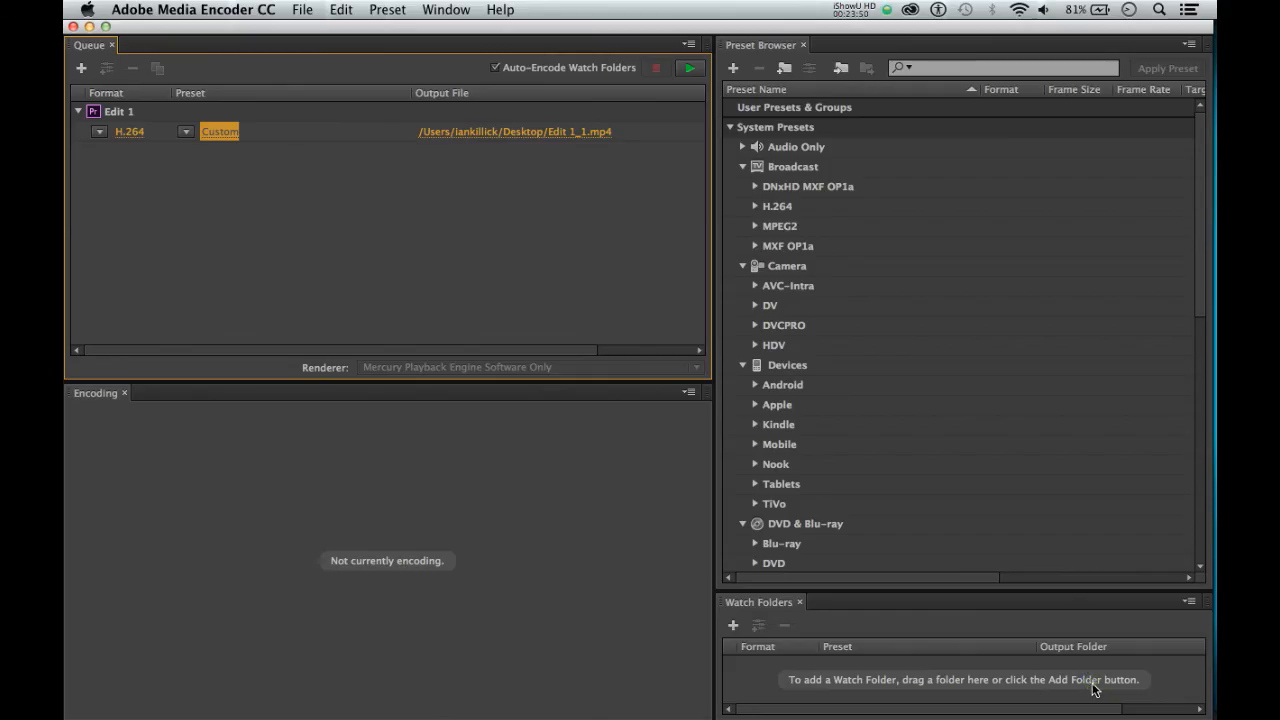
Confirm the queued item's output file as Edit 1_1 in MP4 format on the Desktop
click(393, 245)
click(479, 140)
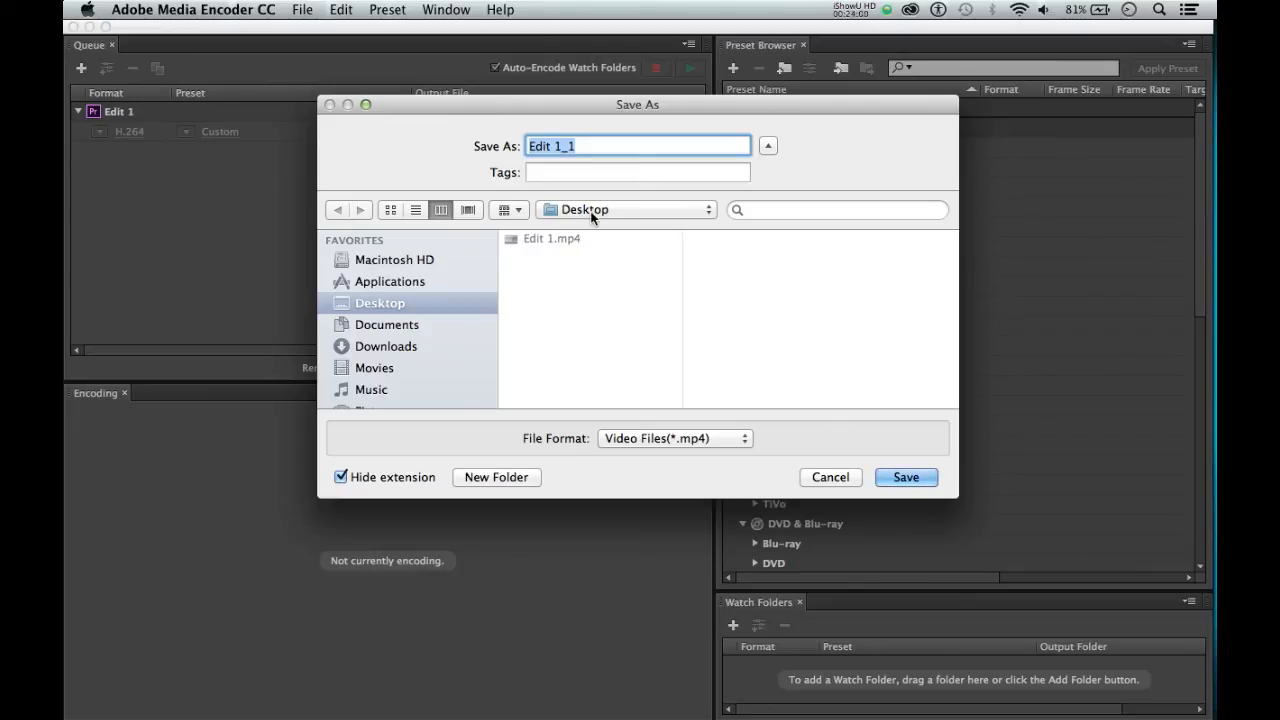
click(904, 477)
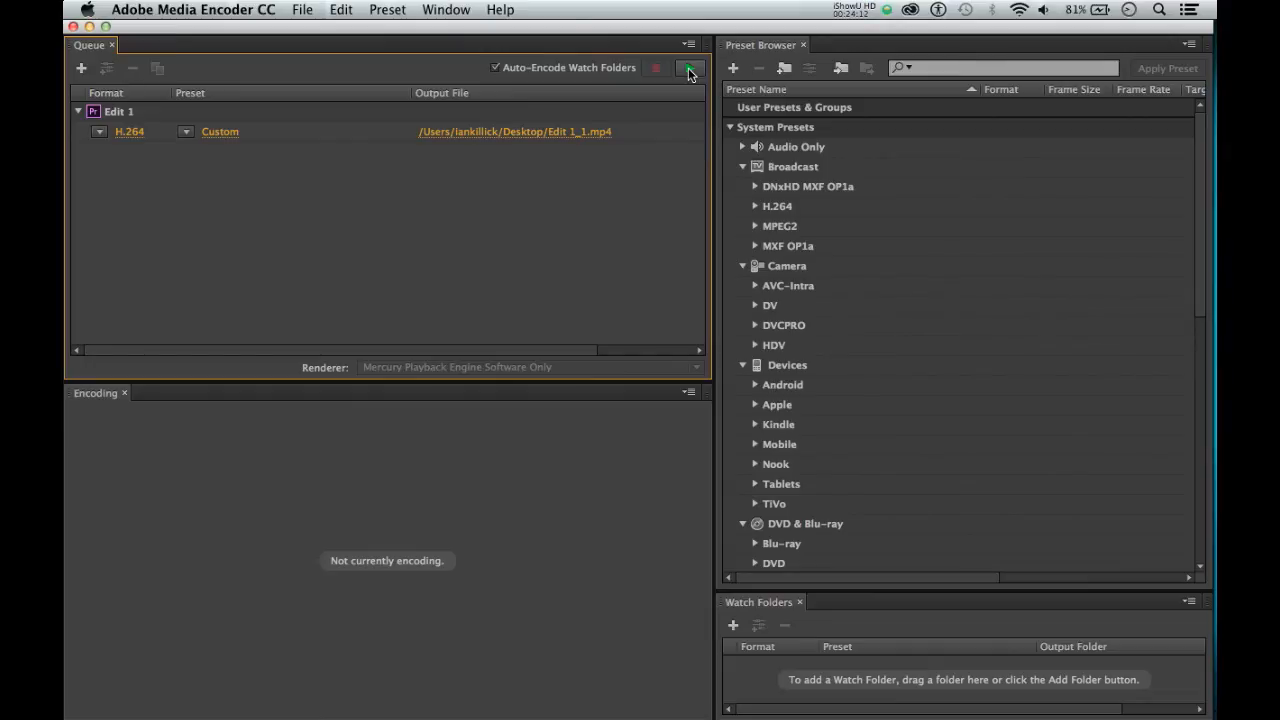
Start encoding the queue, check the output details of Edit 1_1.mp4, and pause the encoding
click(215, 10)
click(215, 10)
click(688, 67)
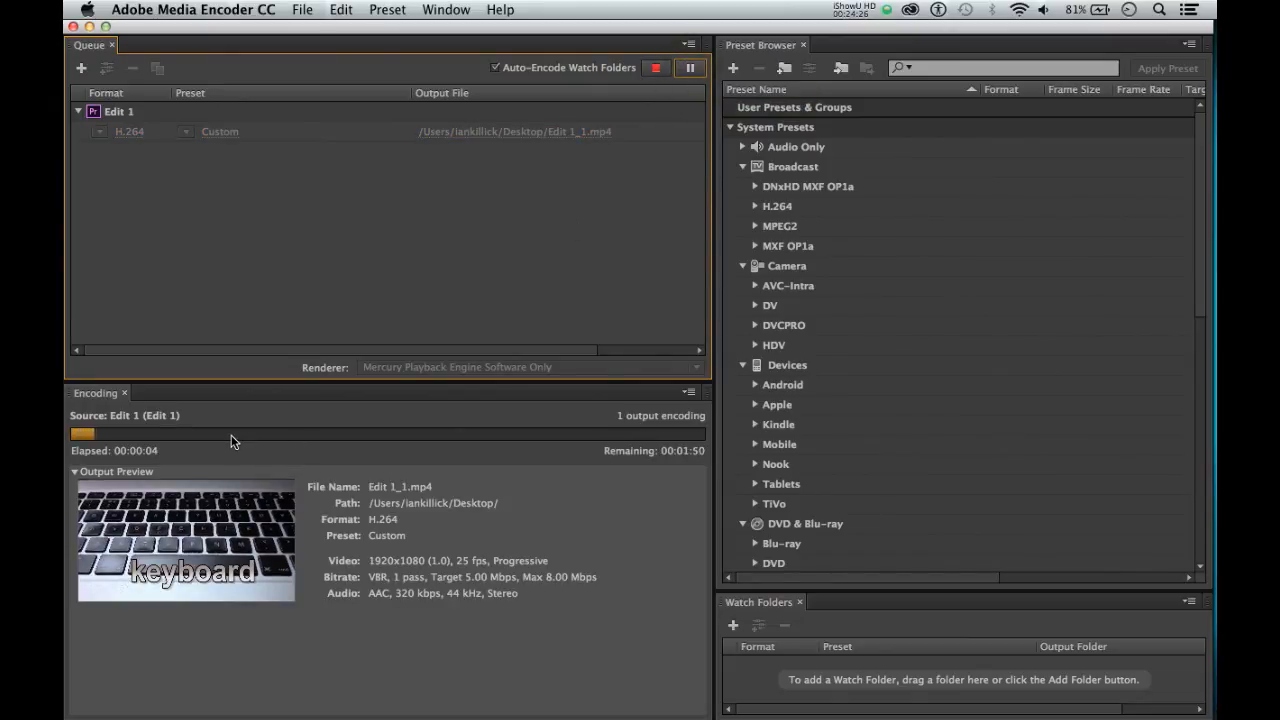
click(396, 492)
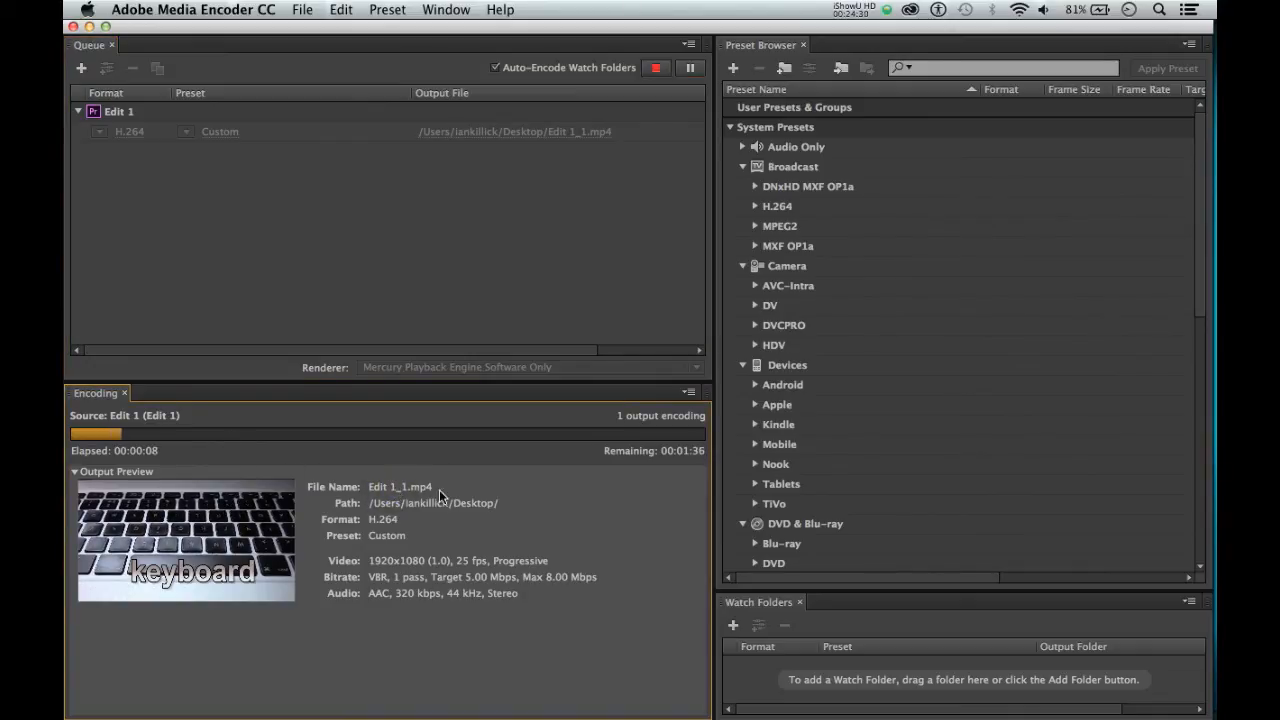
click(467, 505)
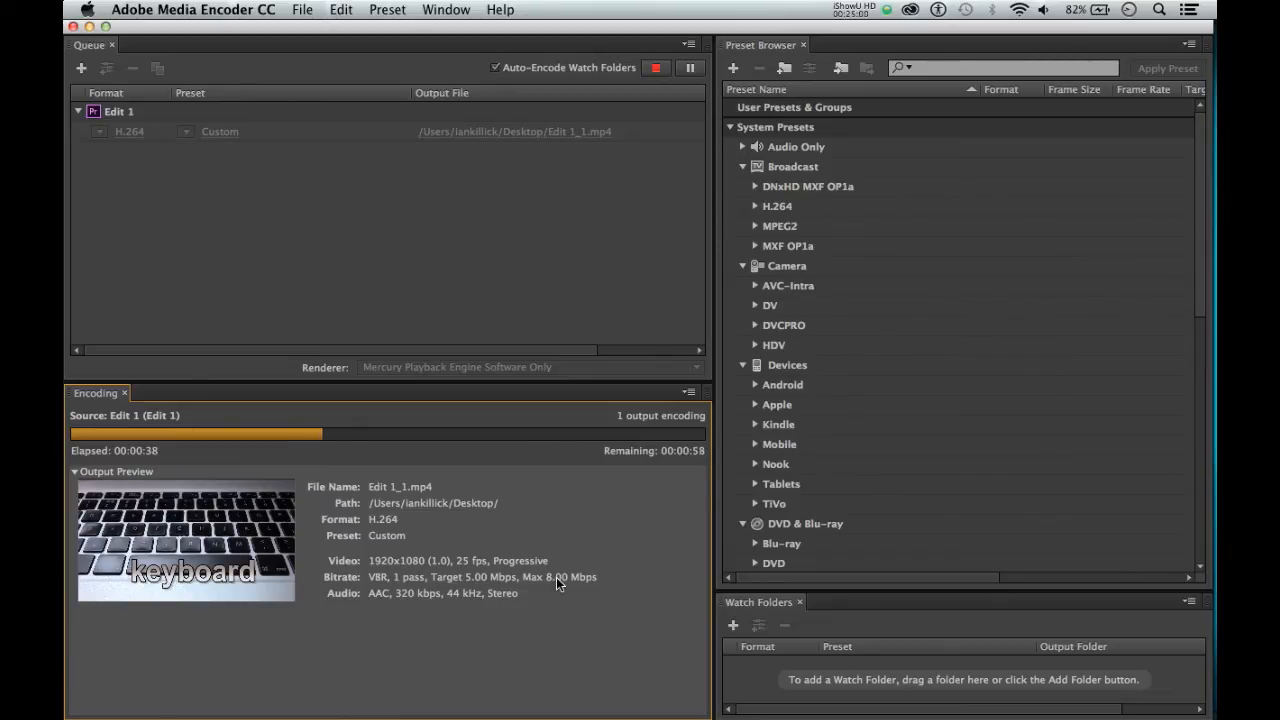
click(688, 69)
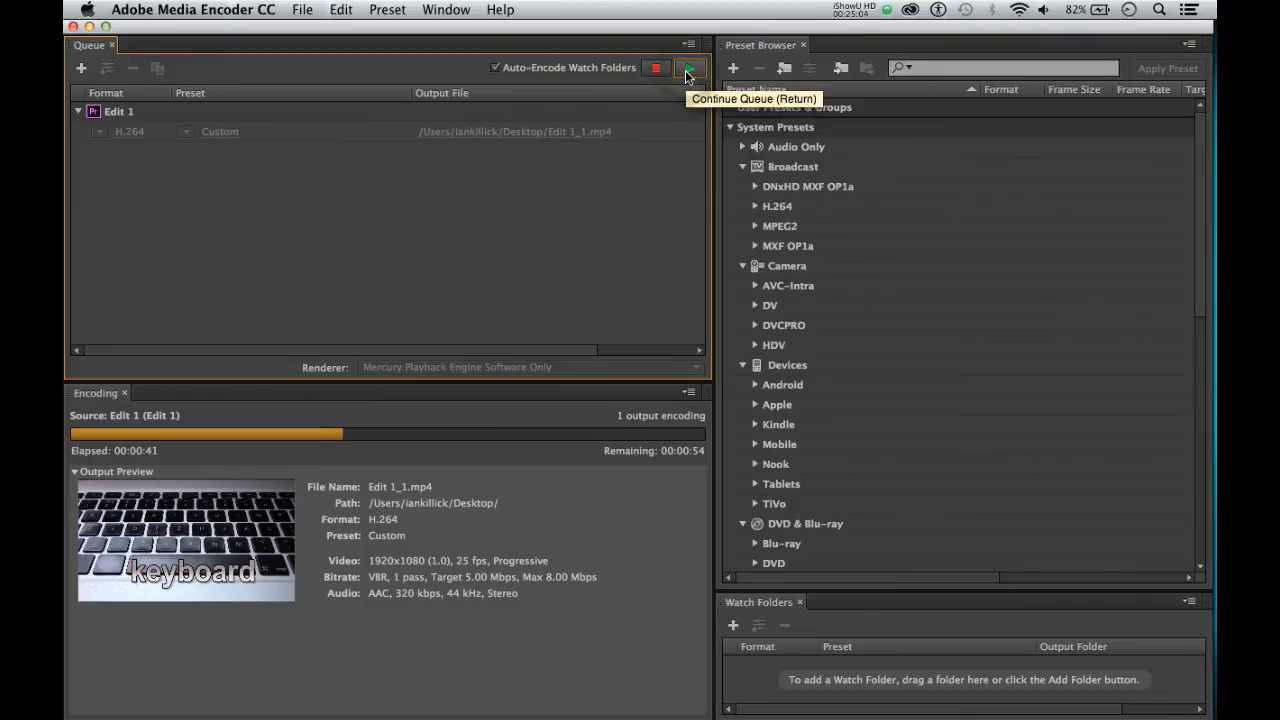